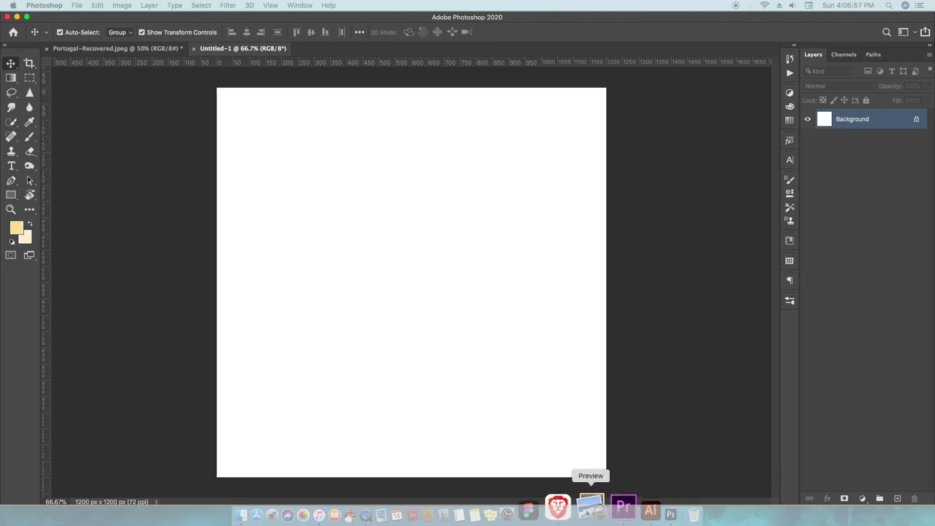
Step: Copy the driver illustration image from the Namma Yatri homepage in Brave, then return to Photoshop
left_click(562, 506)
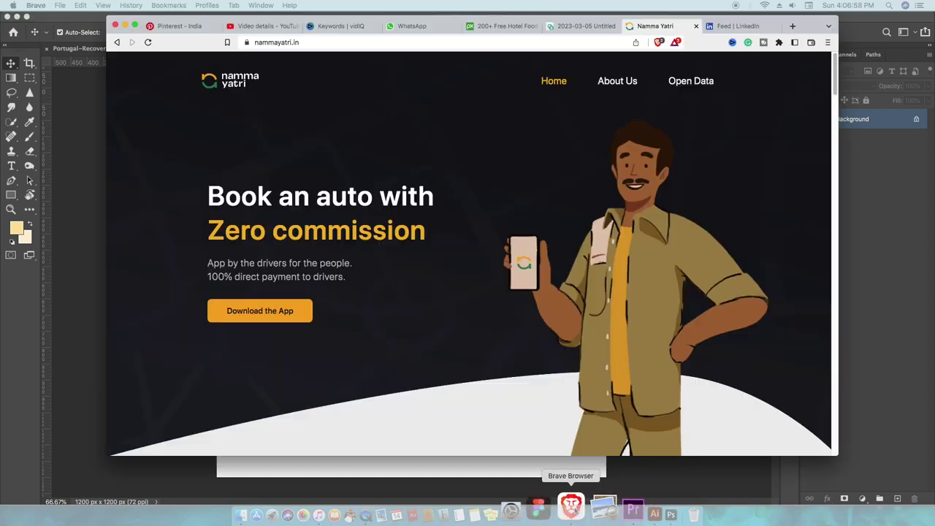
right_click(654, 293)
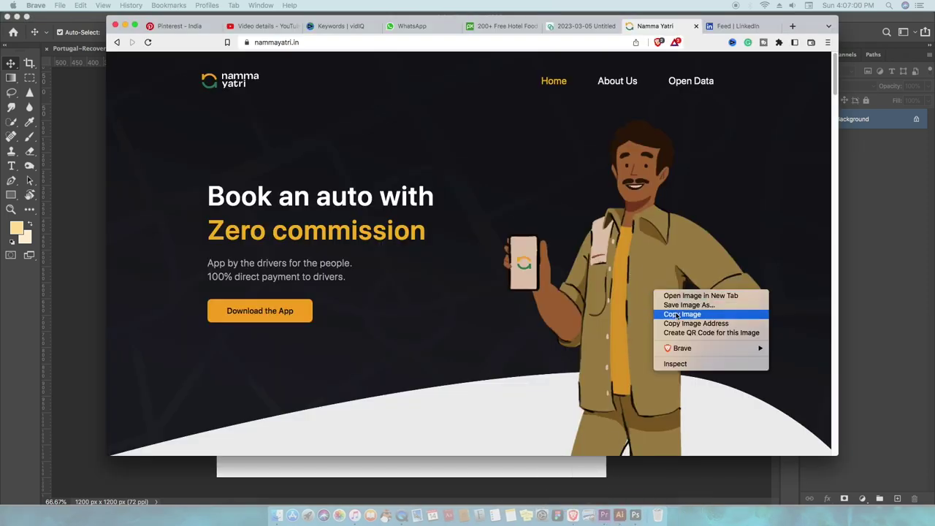
left_click(677, 314)
key("super+Tab")
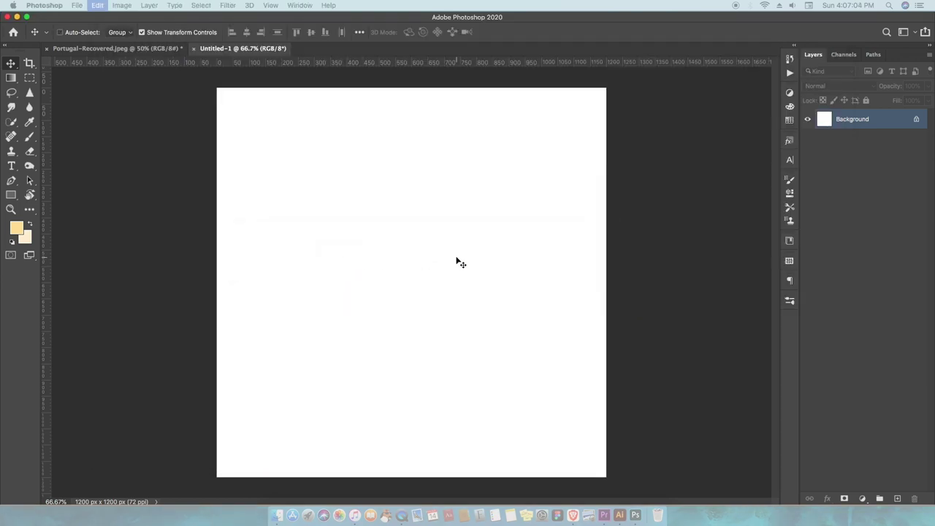
Step: Paste the driver illustration as a smart object layer named 'image'
key("super+v")
right_click(910, 121)
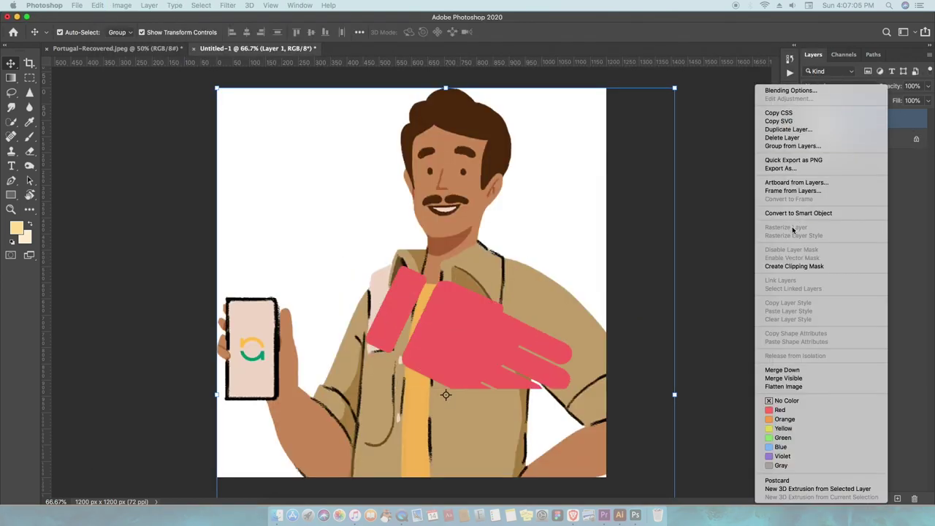
left_click(810, 215)
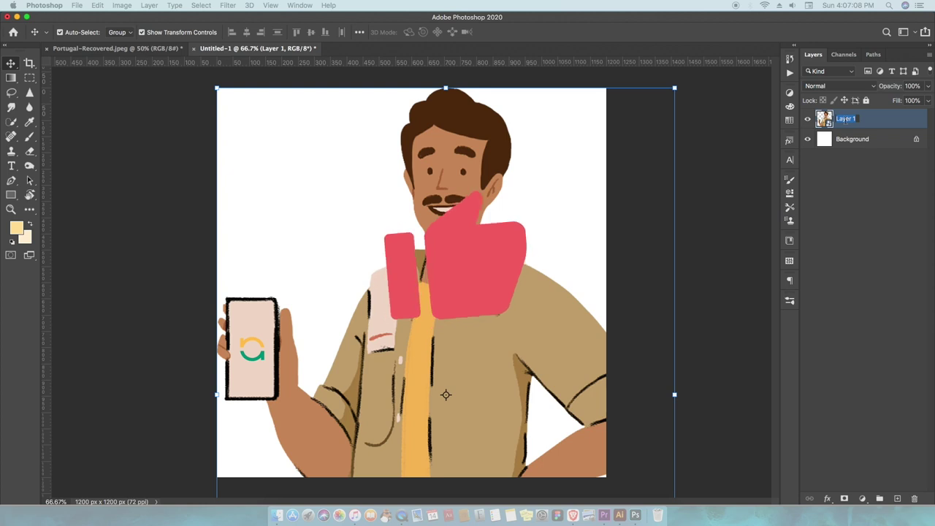
type("image")
key("Return")
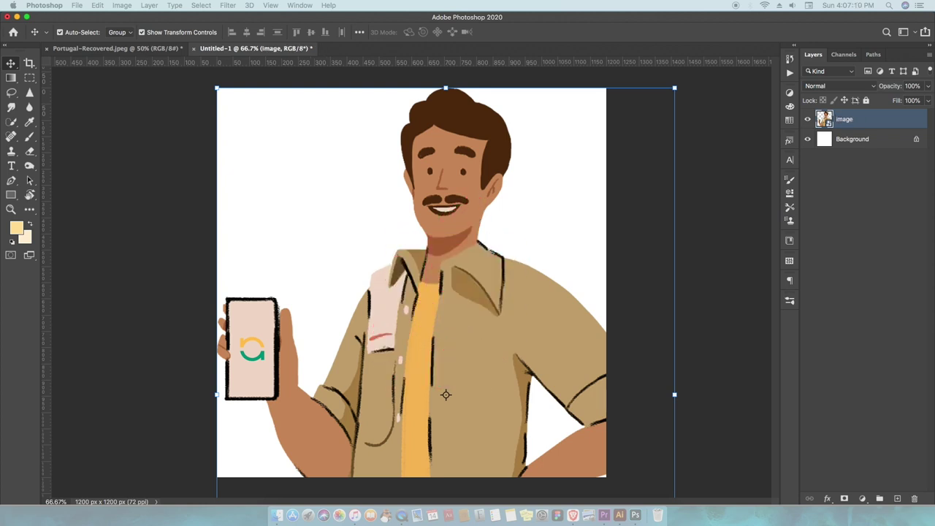
Step: Scale the illustration to about half size and place it at the bottom right
mouse_move(677, 396)
left_mouse_down()
mouse_move(494, 360)
mouse_move(558, 330)
left_mouse_up()
mouse_move(478, 178)
left_mouse_down()
mouse_move(494, 251)
mouse_move(532, 302)
left_mouse_up()
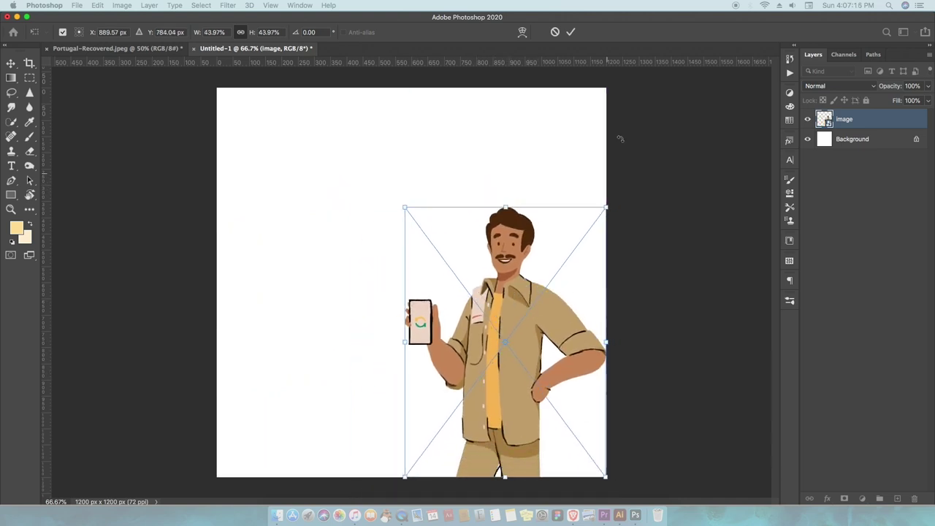
left_click(570, 31)
left_click_drag(406, 208, 374, 167)
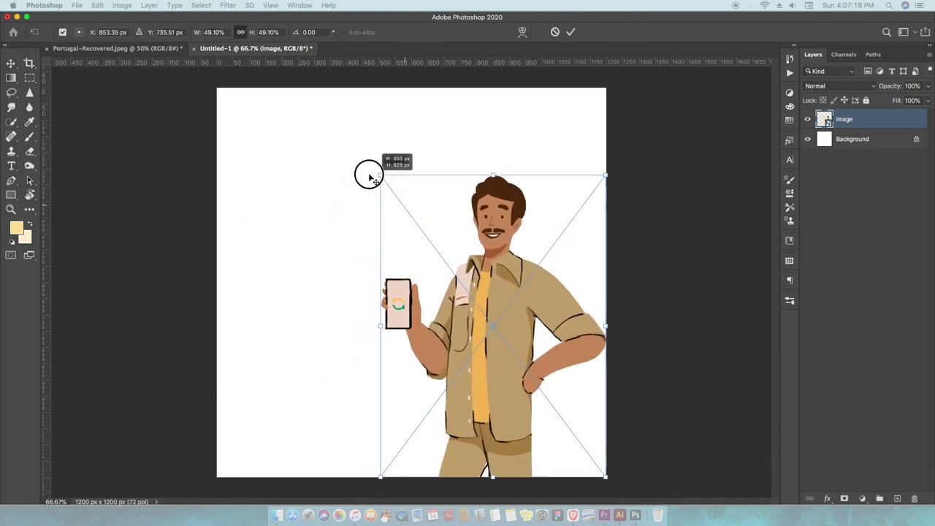
left_click_drag(533, 283, 525, 281)
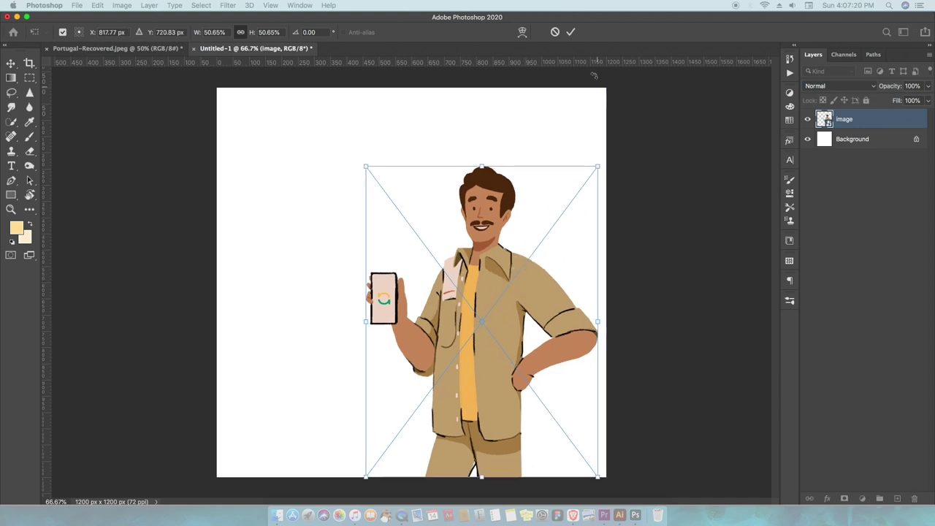
left_click(570, 32)
Step: Copy the two-line subtitle text from the Namma Yatri website in Brave
left_click(566, 505)
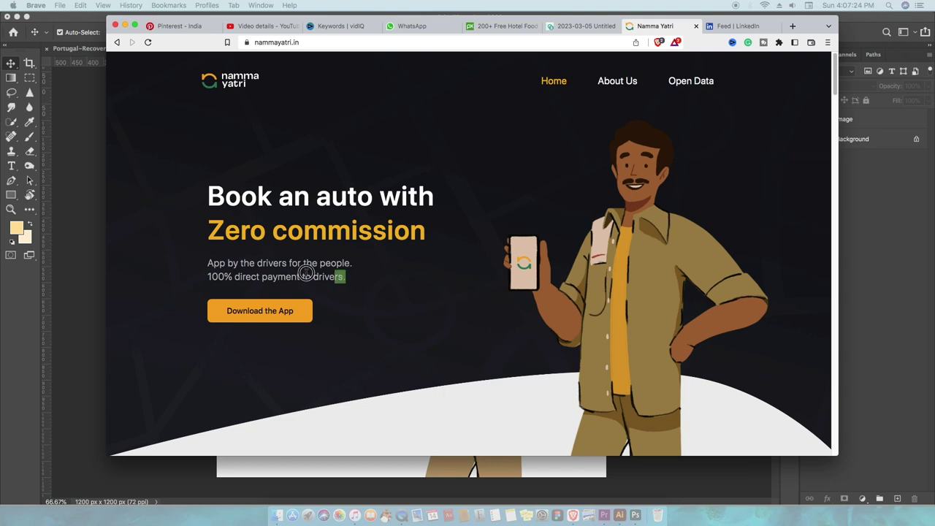
left_click_drag(340, 285, 192, 253)
right_click(250, 276)
left_click(277, 294)
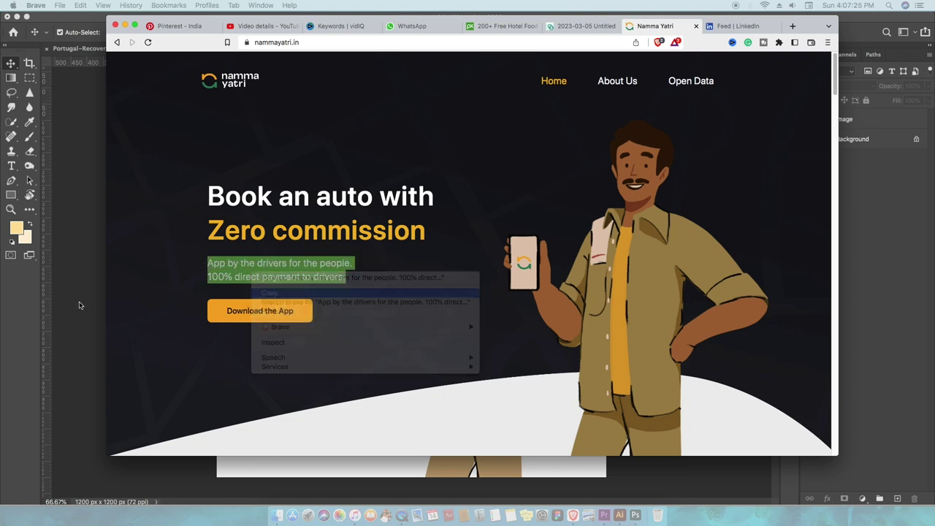
key("super+Tab")
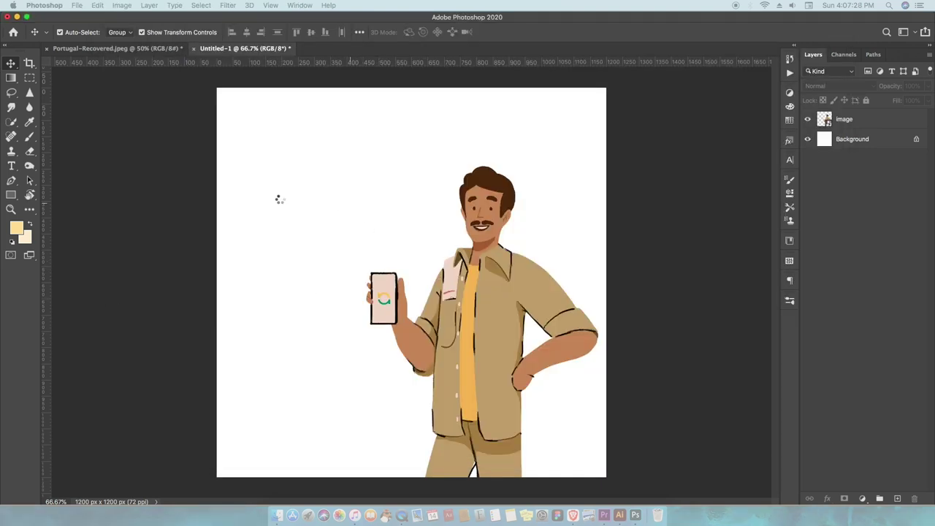
Step: Paste the subtitle as a text layer coloured tan from the driver's shirt, removing the empty first line
key("t")
left_click(280, 197)
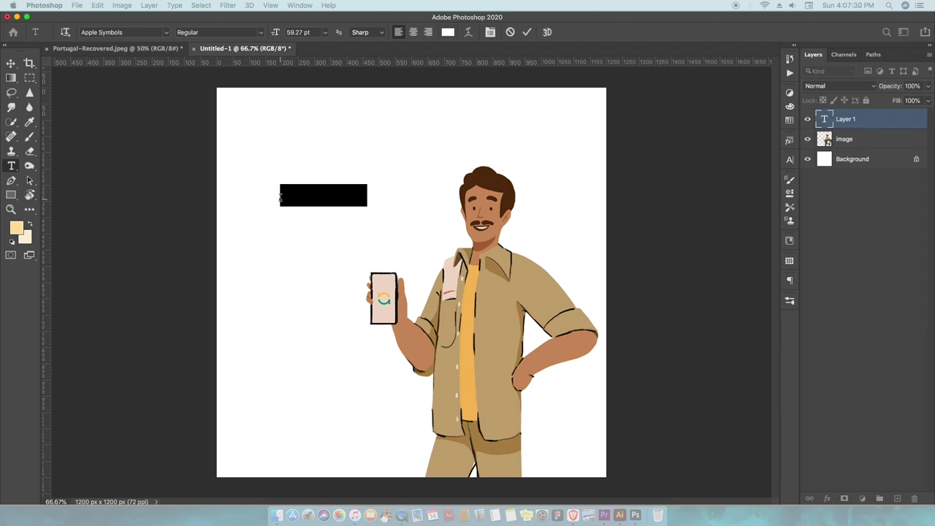
key("super+v")
key("super+a")
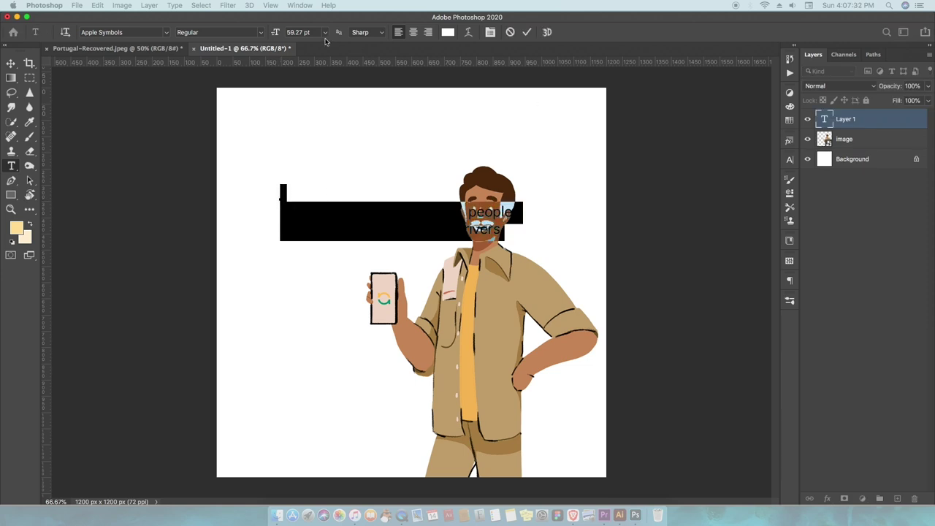
left_click(447, 33)
left_click(515, 351)
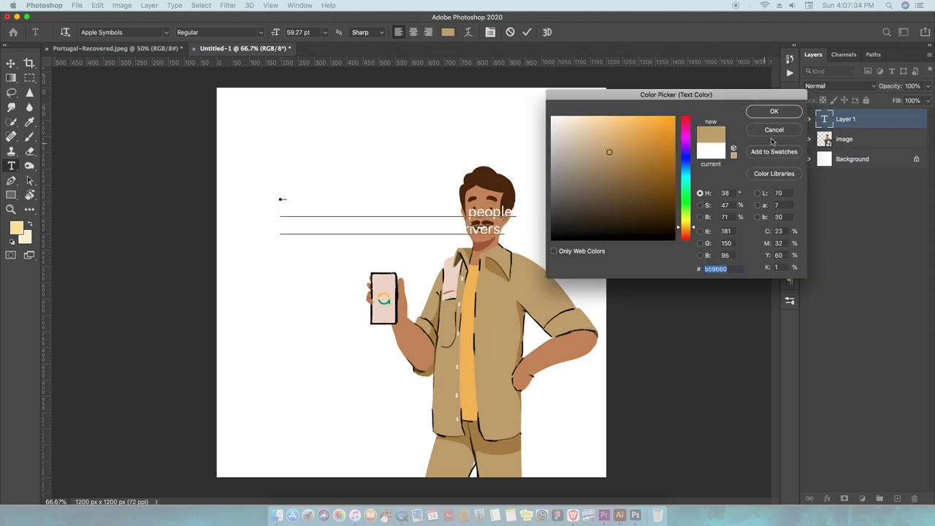
left_click(774, 112)
left_click(289, 204)
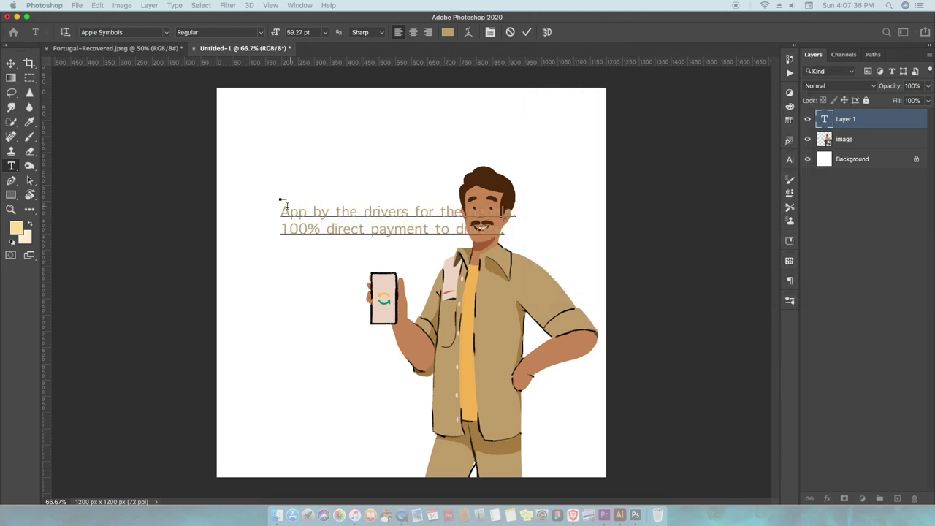
key("BackSpace")
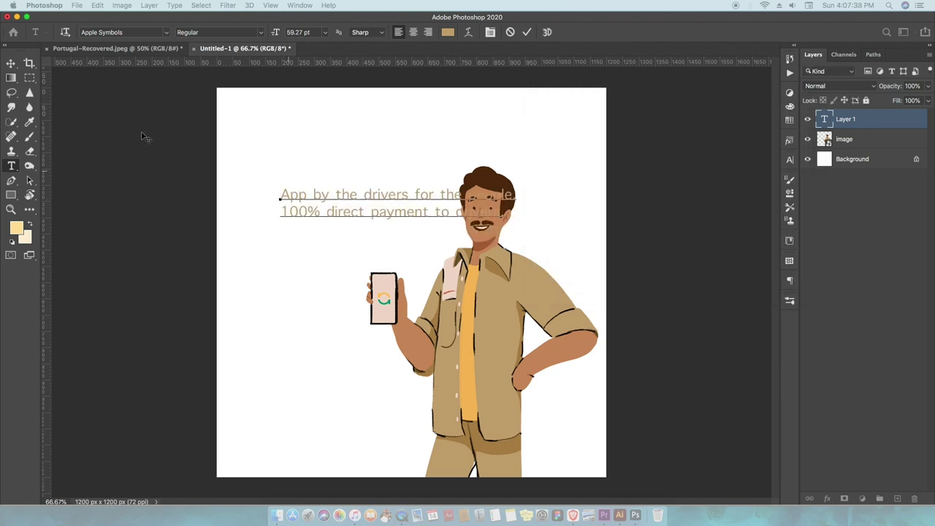
left_click(10, 63)
Step: Set the subtitle to 25 pt with Auto leading and move it down-left
key("t")
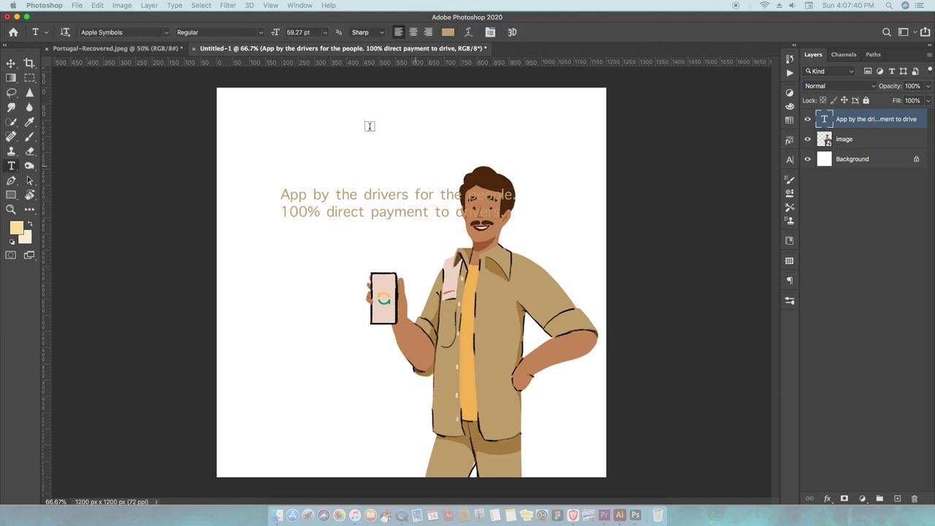
left_click(307, 32)
type("25")
key("Return")
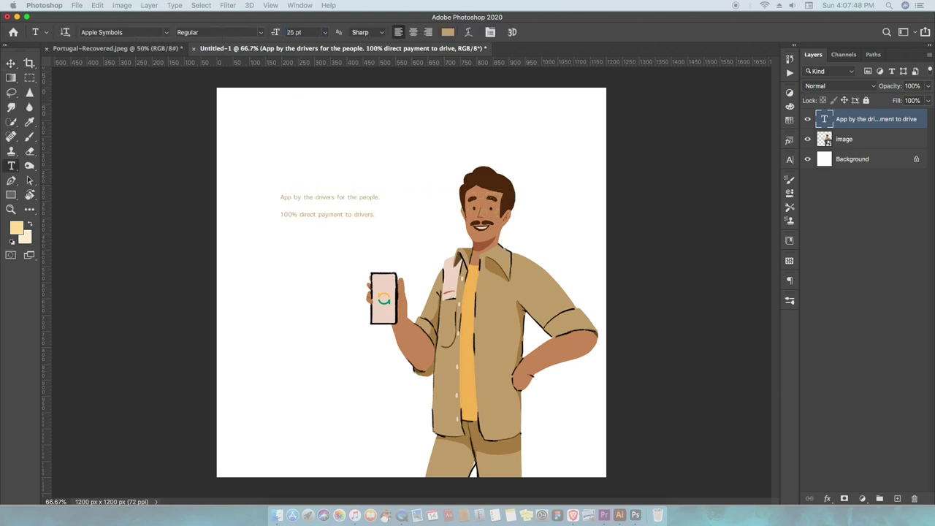
left_click(790, 159)
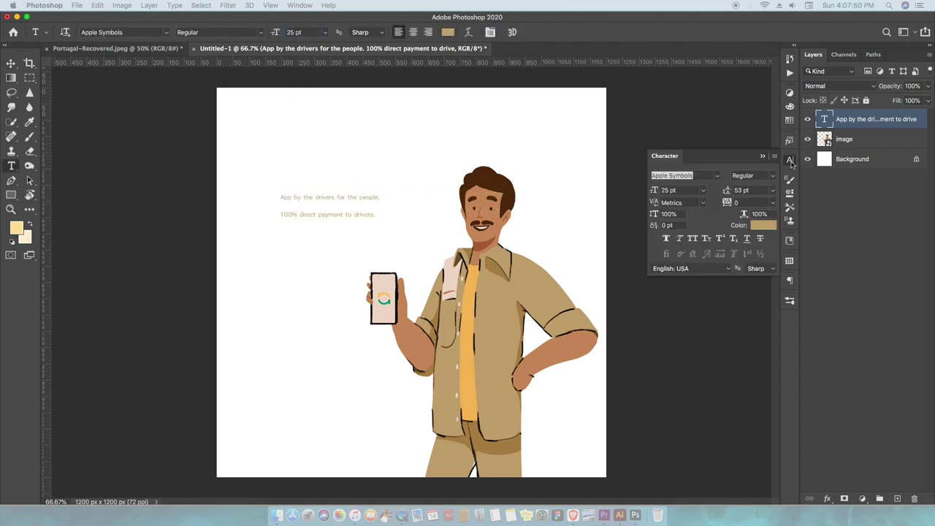
left_click(776, 191)
left_click(748, 198)
left_click(11, 64)
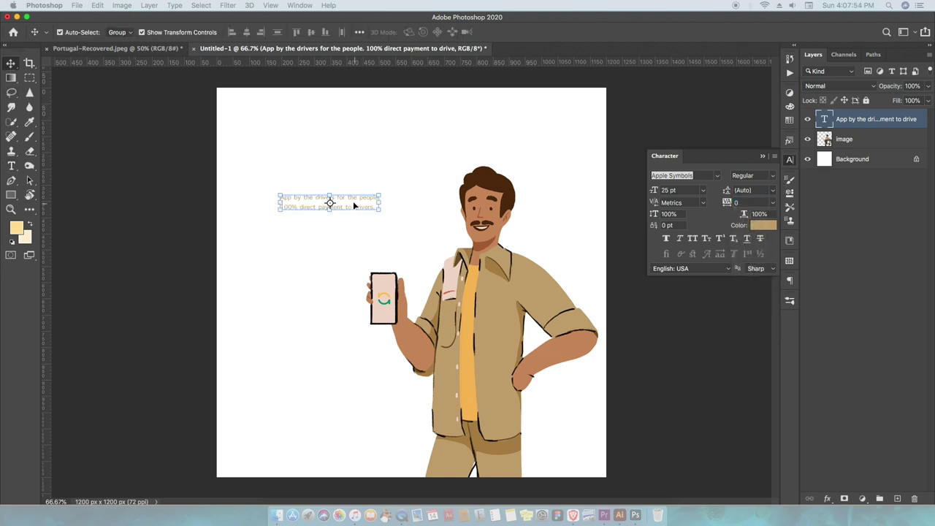
left_click_drag(354, 206, 339, 246)
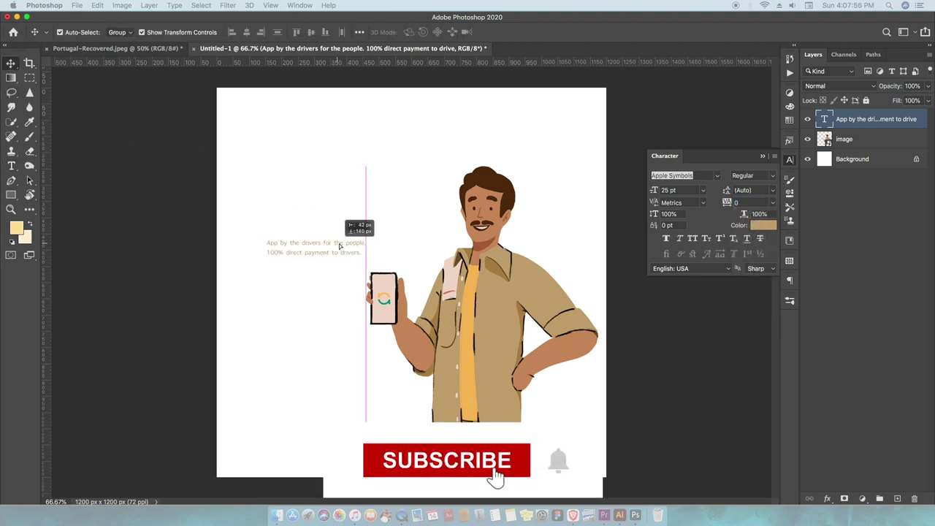
Step: Copy the headline 'Book an auto with Zero commission' from the website in Brave
left_click(572, 509)
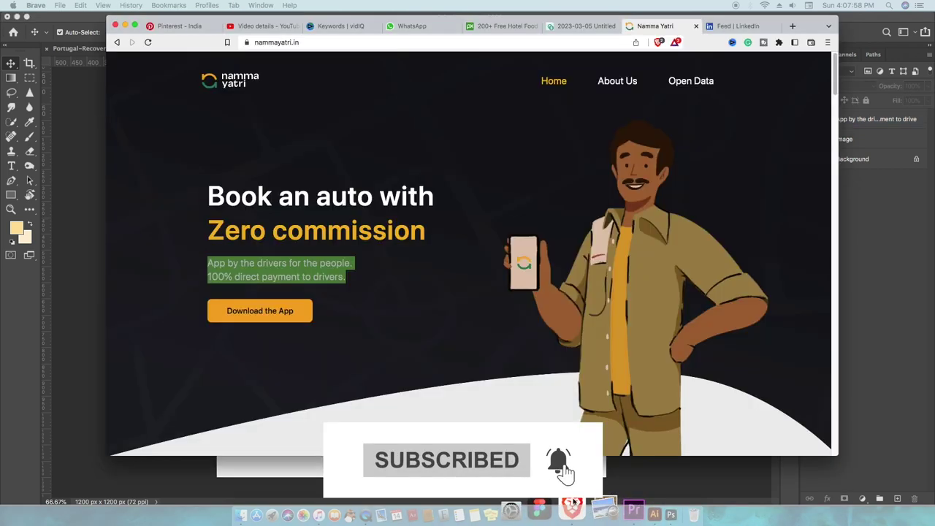
left_click_drag(427, 234, 209, 191)
right_click(223, 184)
left_click(248, 210)
right_click(274, 226)
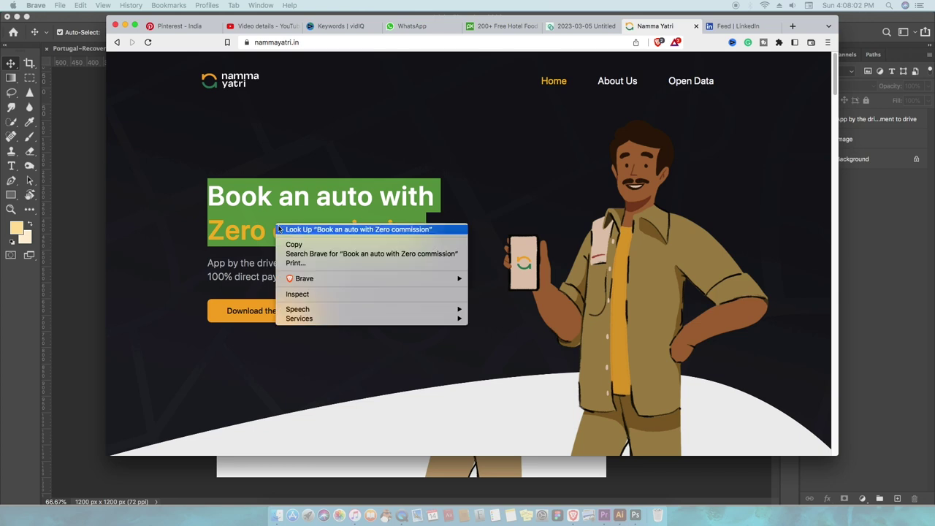
left_click(293, 245)
left_click(88, 241)
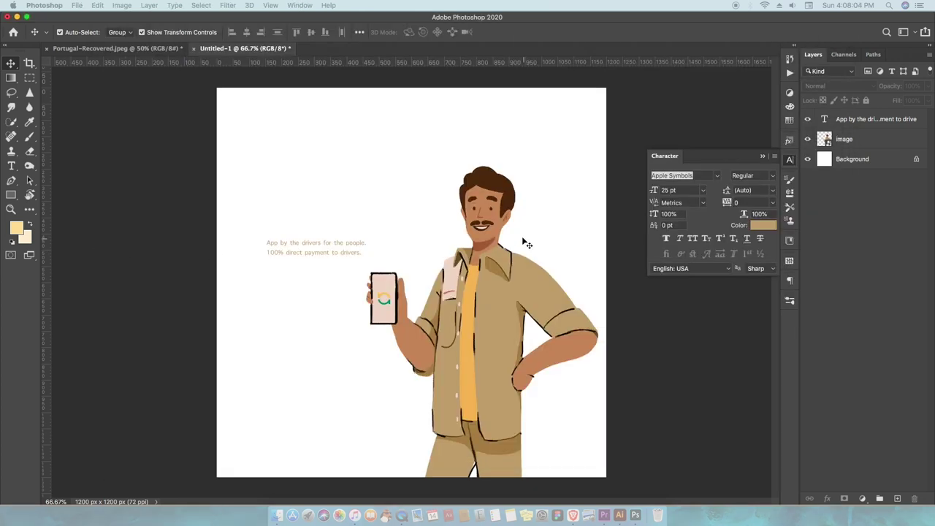
Step: Duplicate the body text above itself and retype it as 'Book an auto with Zero Commission'
key("t")
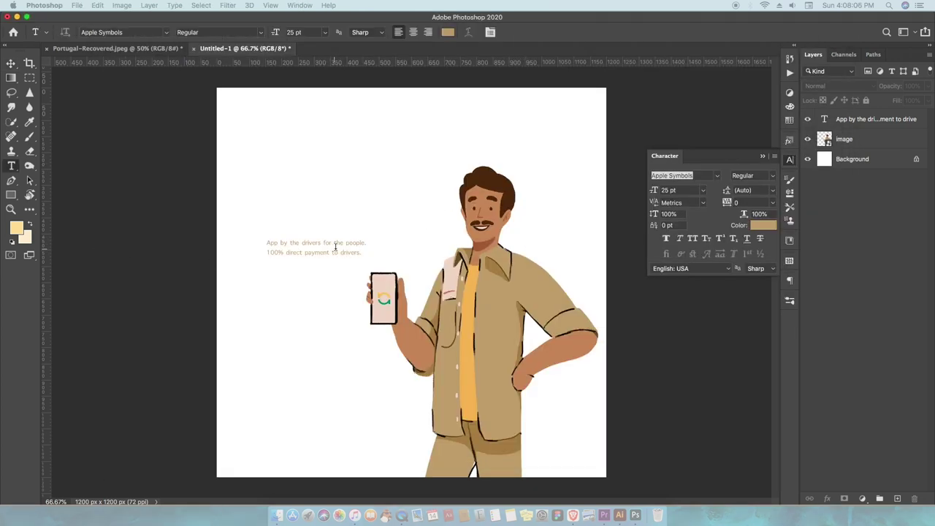
left_click(12, 64)
left_click_drag(330, 250, 341, 188, "alt")
double_click(341, 187)
triple_click(340, 188)
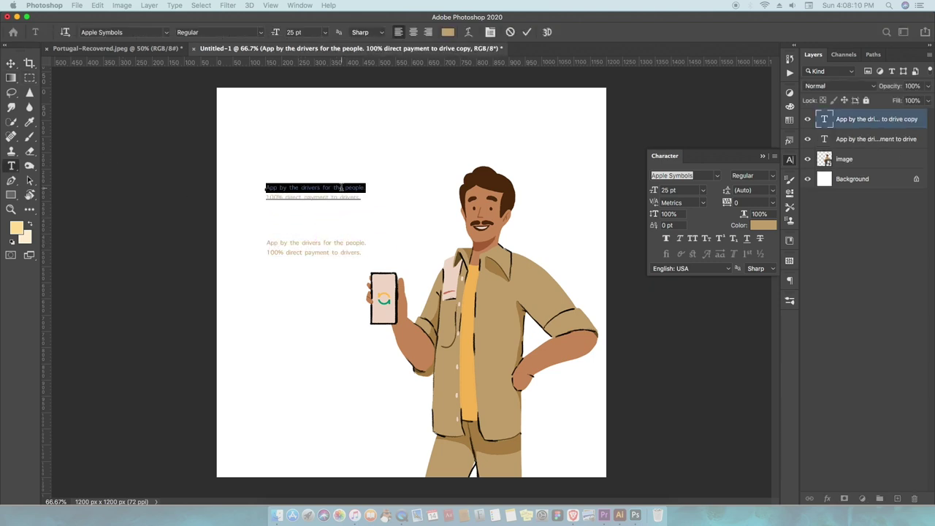
type("Book an auto with Zero Commission")
key("ctrl+Return")
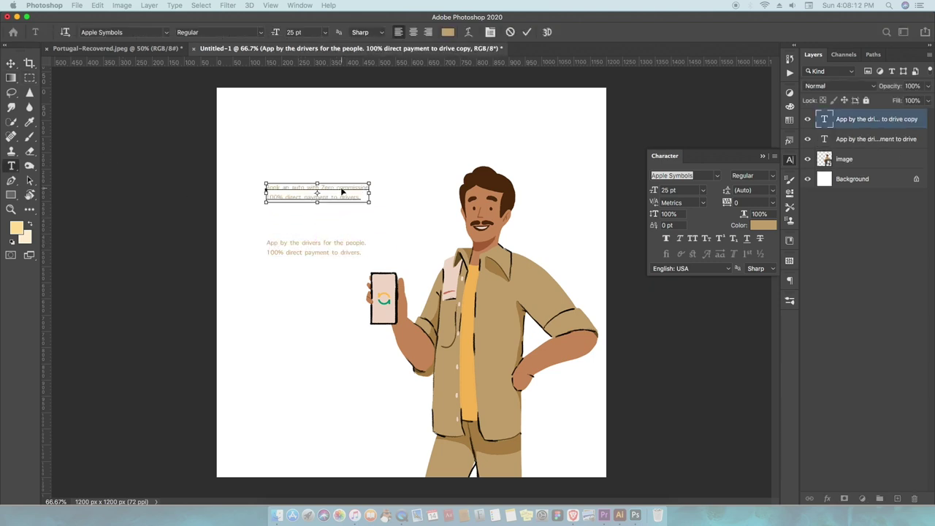
left_click(341, 187)
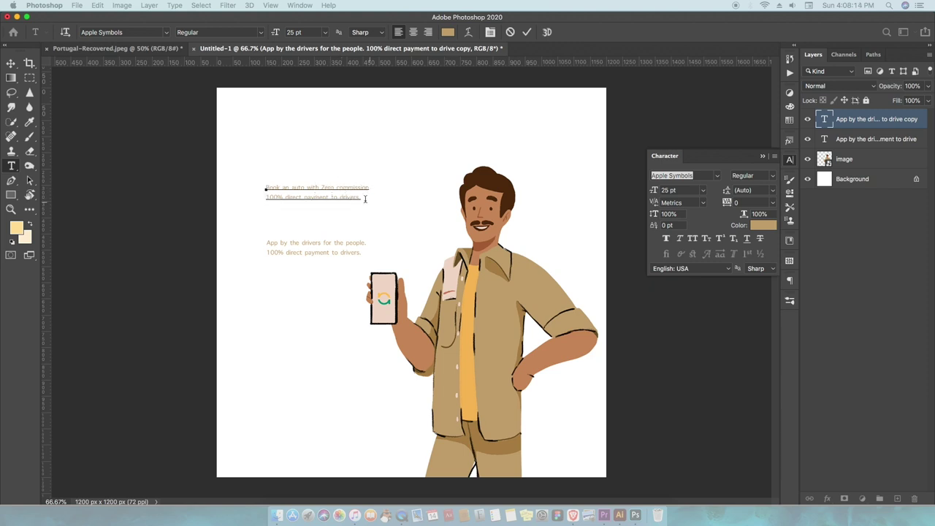
left_click_drag(361, 198, 243, 192)
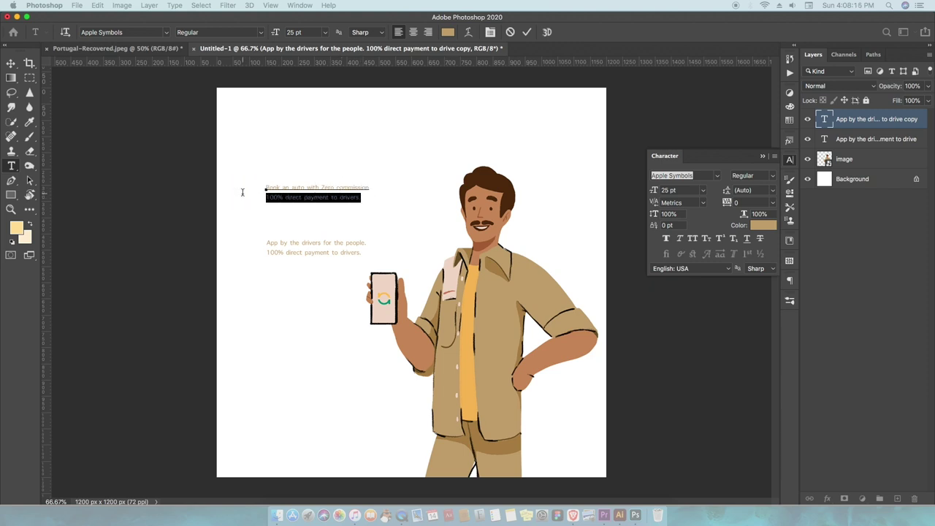
key("BackSpace")
Step: Set the headline font to Body Grotesque Trial
key("ctrl+a")
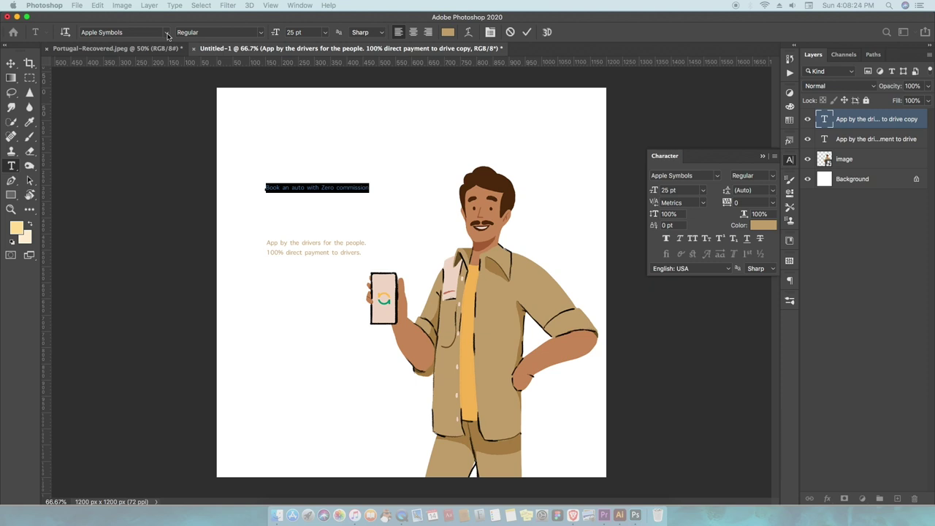
left_click(167, 34)
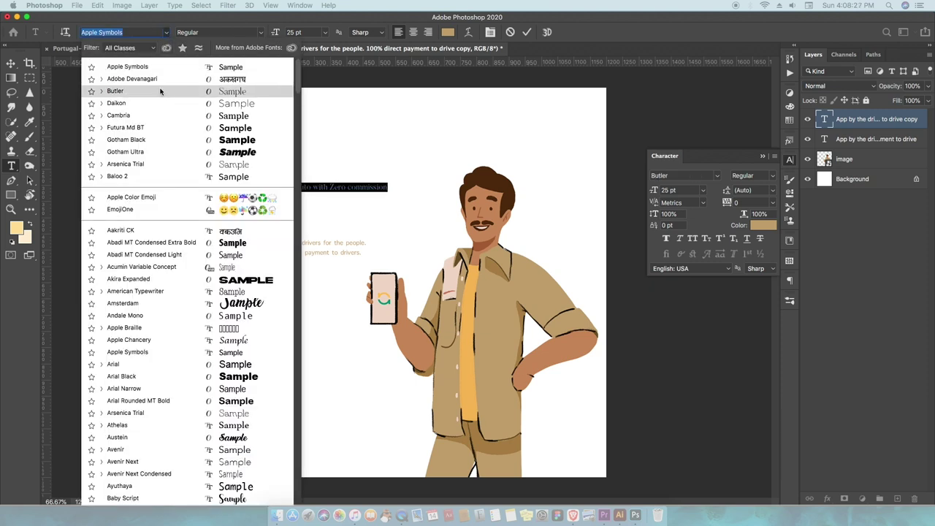
scroll(204, 277, "down", 3)
scroll(230, 311, "down", 3)
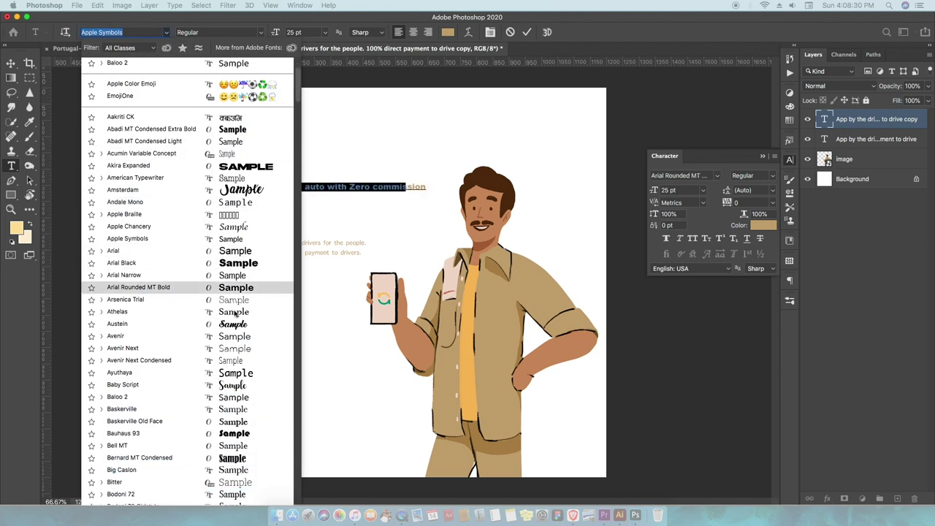
scroll(234, 314, "down", 5)
scroll(236, 334, "down", 2)
scroll(235, 333, "down", 2)
left_click(235, 387)
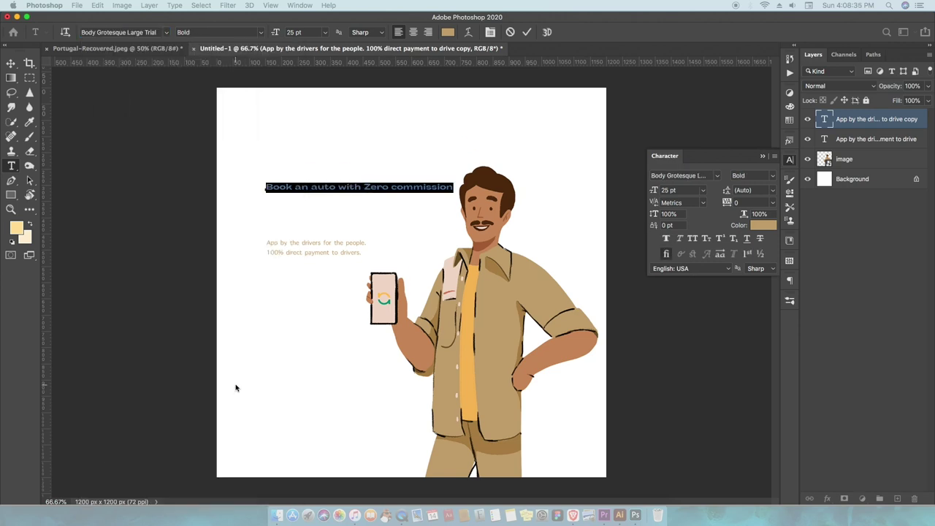
left_click(166, 32)
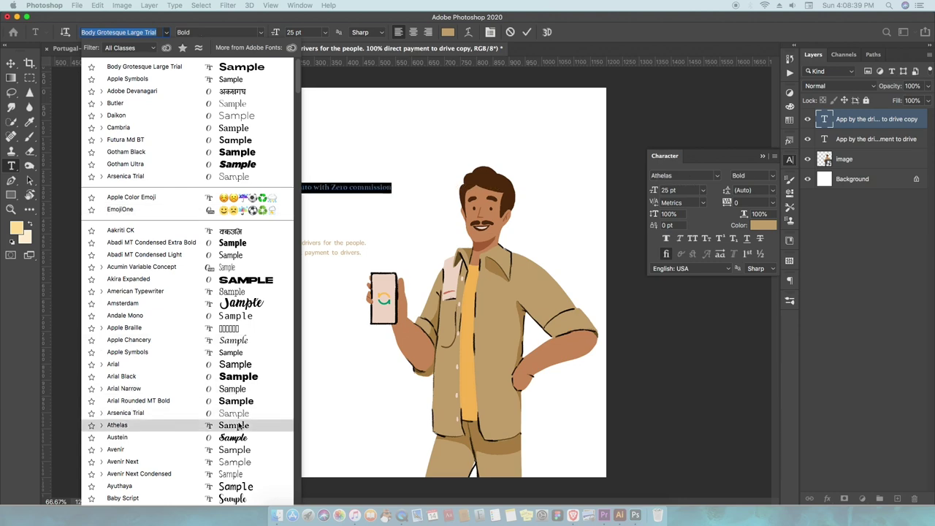
scroll(238, 426, "down", 5)
scroll(239, 427, "down", 3)
scroll(239, 409, "down", 1)
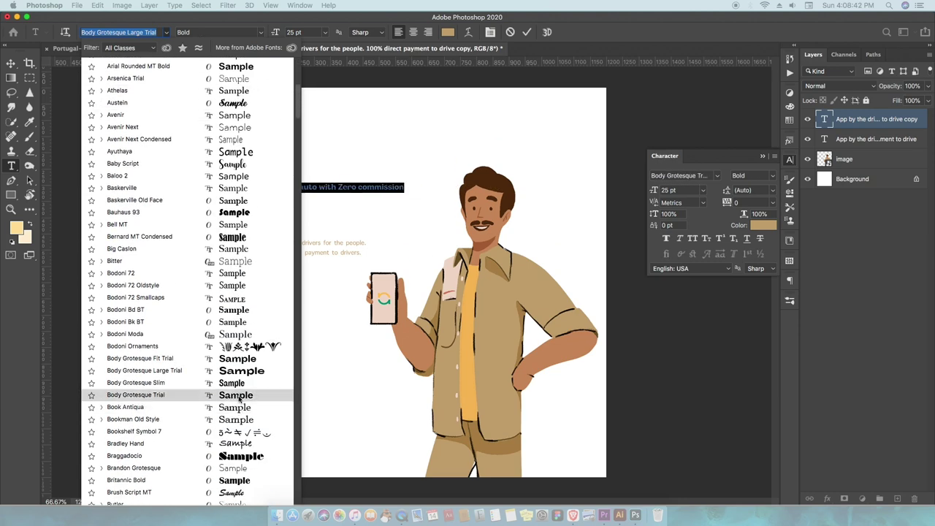
left_click(236, 395)
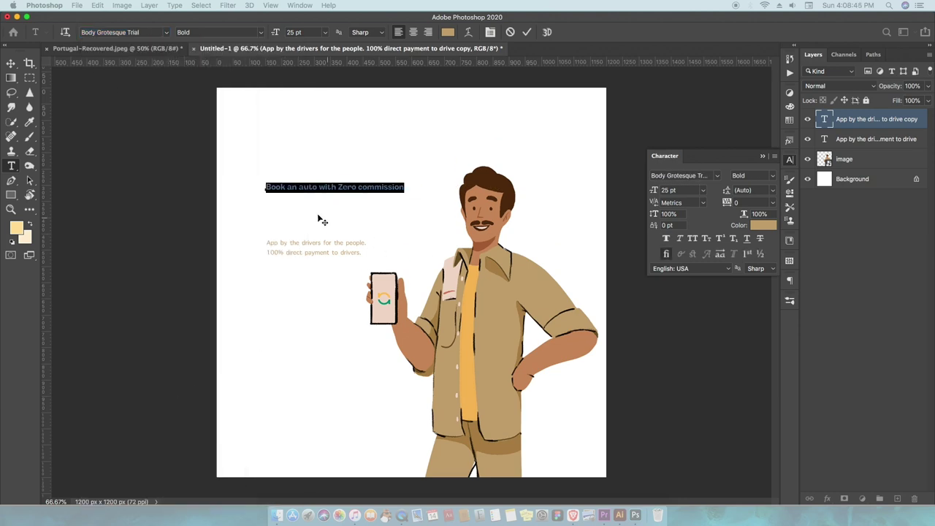
Step: Break the headline before 'Zero' into two lines and colour it orange eaad43
left_click(337, 187)
key("Return")
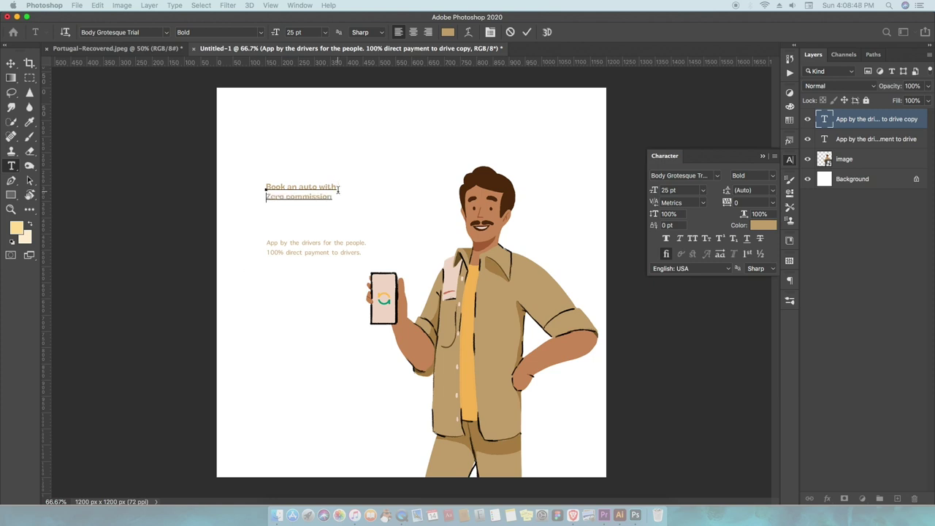
key("super+a")
left_click(448, 33)
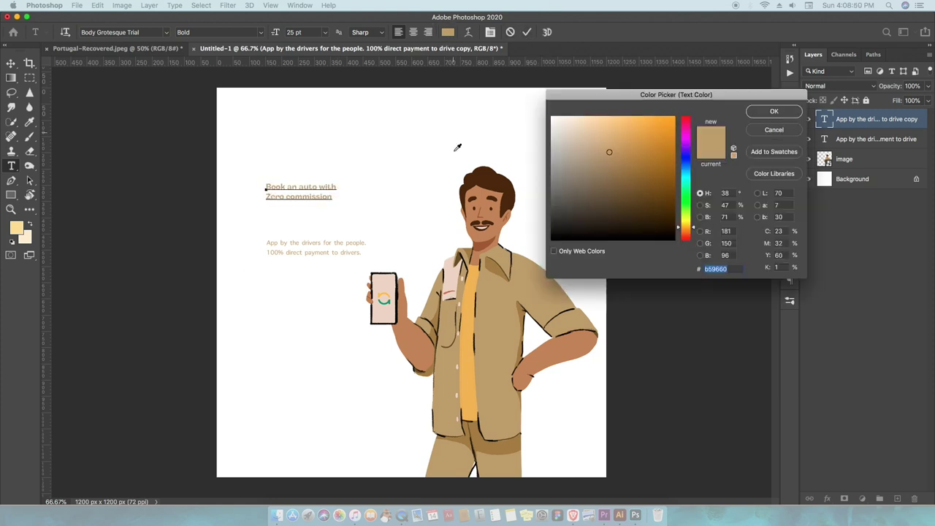
left_click(474, 301)
left_click(772, 115)
left_click(11, 62)
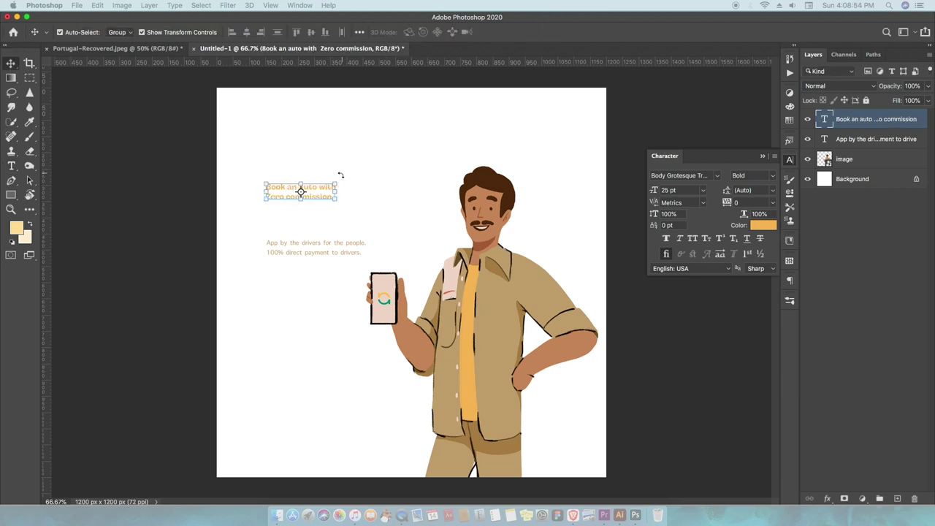
Step: Set the headline size to 50 pt and nudge it down slightly
key("t")
left_click_drag(312, 32, 281, 32)
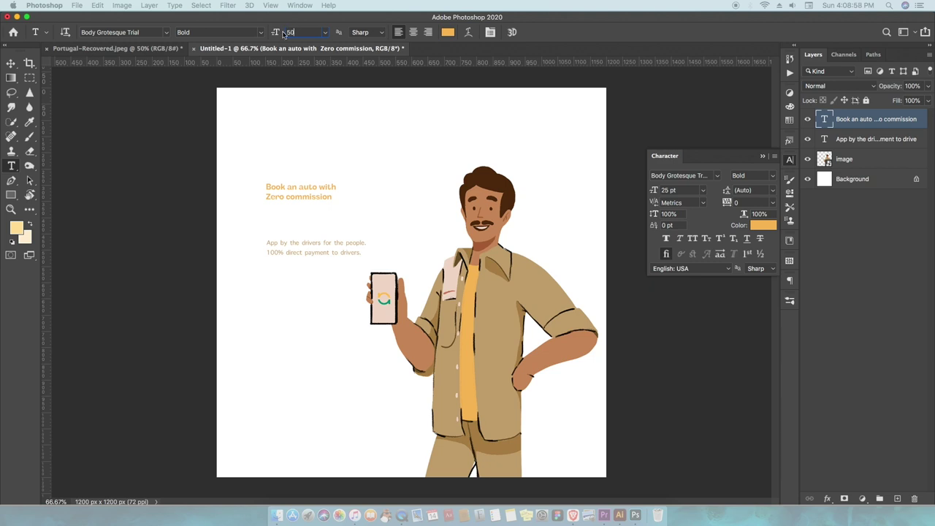
key("Return")
key("v")
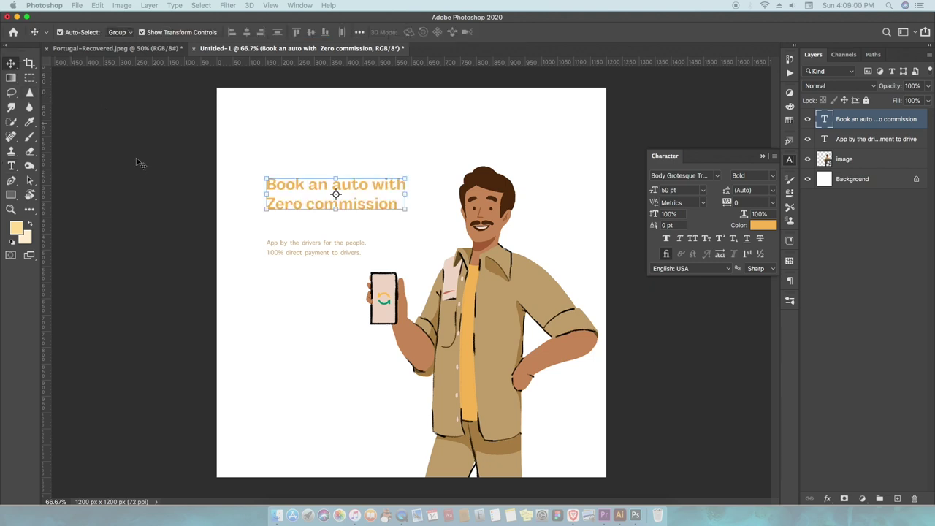
left_click_drag(371, 182, 373, 196)
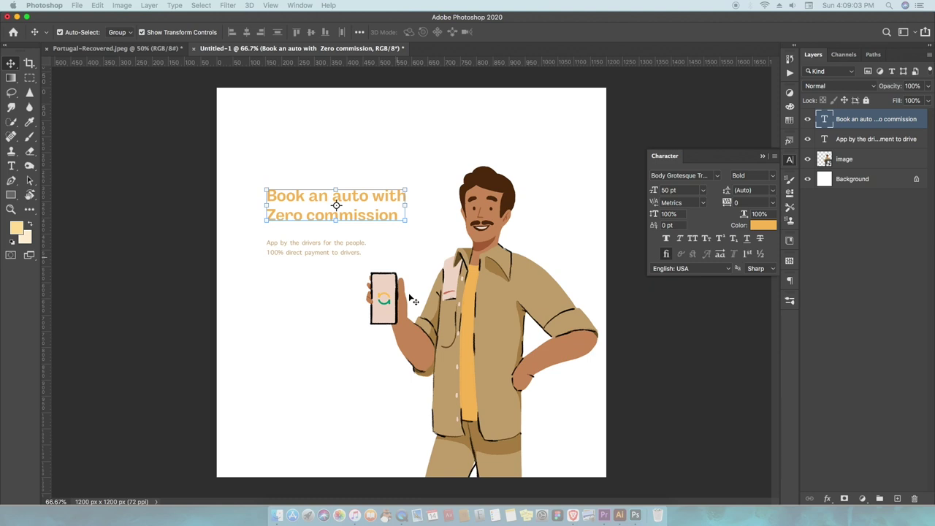
Step: Colour the body text green 248b6d sampled from the phone screen
double_click(329, 249)
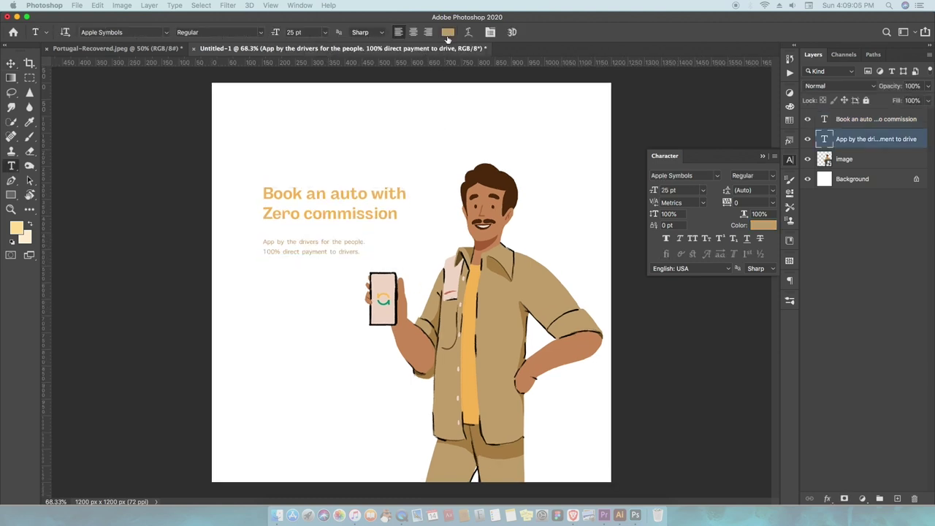
left_click(447, 34)
left_click(385, 301)
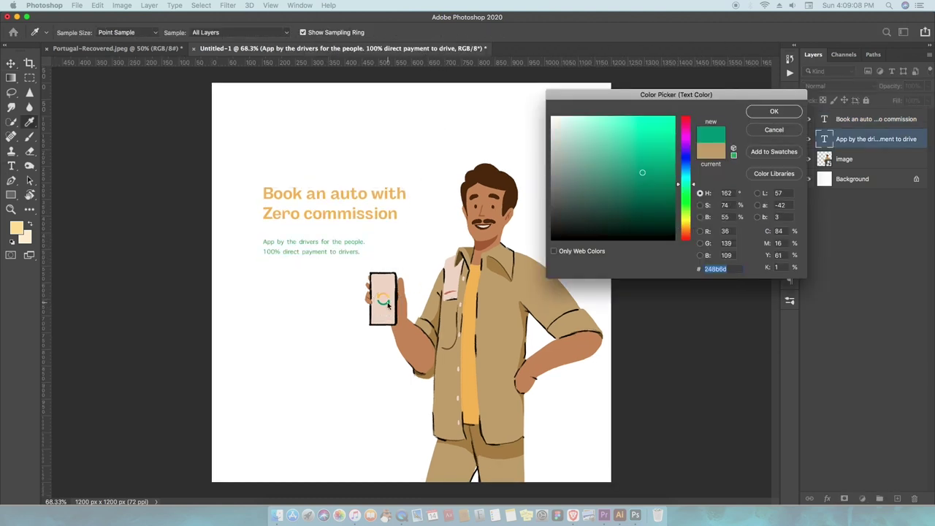
left_click(767, 114)
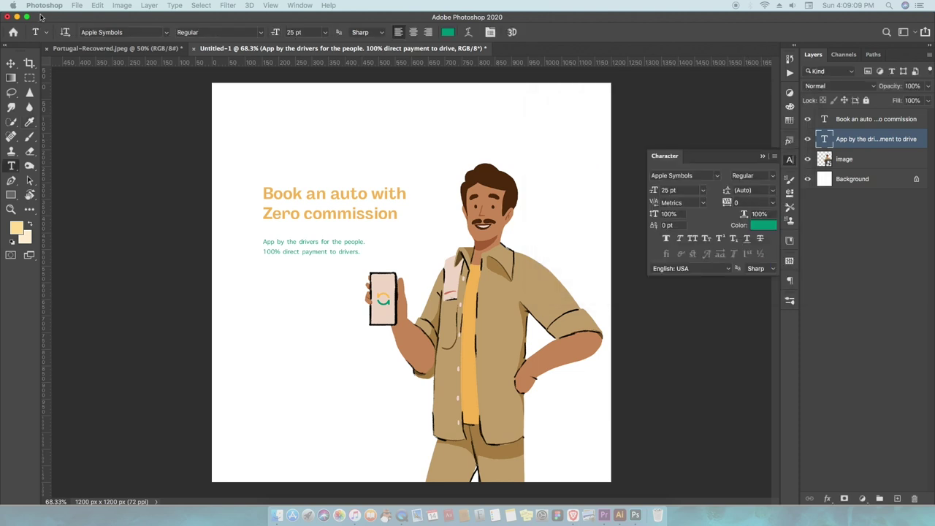
left_click(10, 64)
Step: Paste the app icon near the top and convert it to a smart object
key("ctrl+v")
left_click_drag(411, 283, 411, 163)
right_click(431, 160)
right_click(853, 119)
left_click(847, 121)
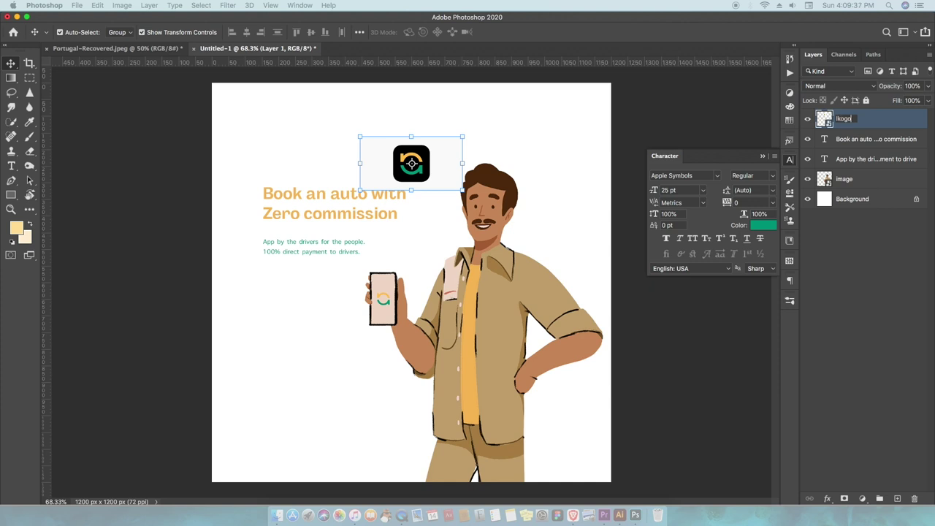
Step: Name the layer 'logo', mask out its grey background, and sharpen it
type("go")
key("Return")
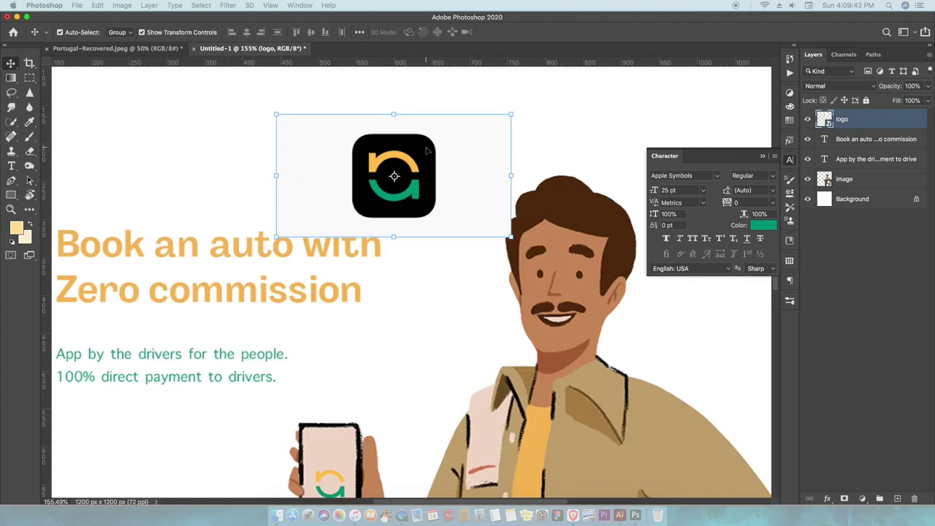
scroll(426, 151, "up", 5)
left_click(840, 85)
key("Escape")
key("w")
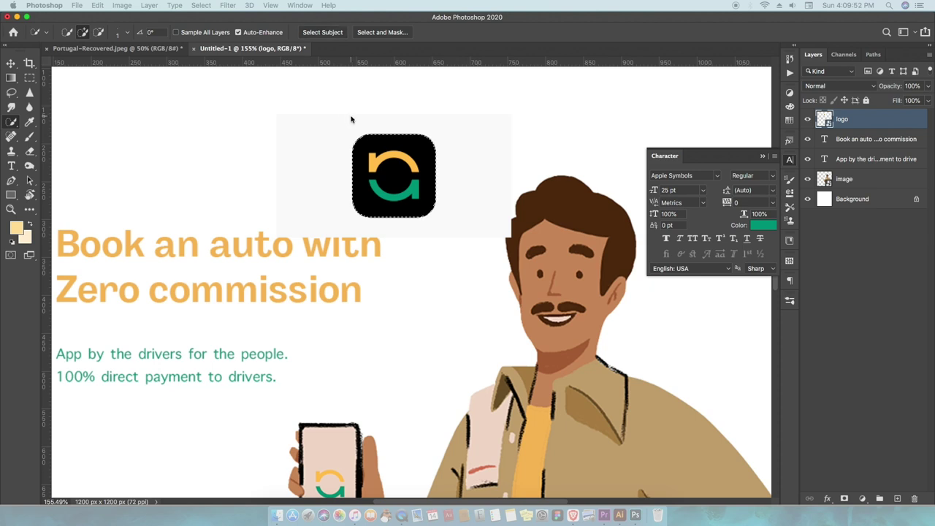
left_click(843, 498)
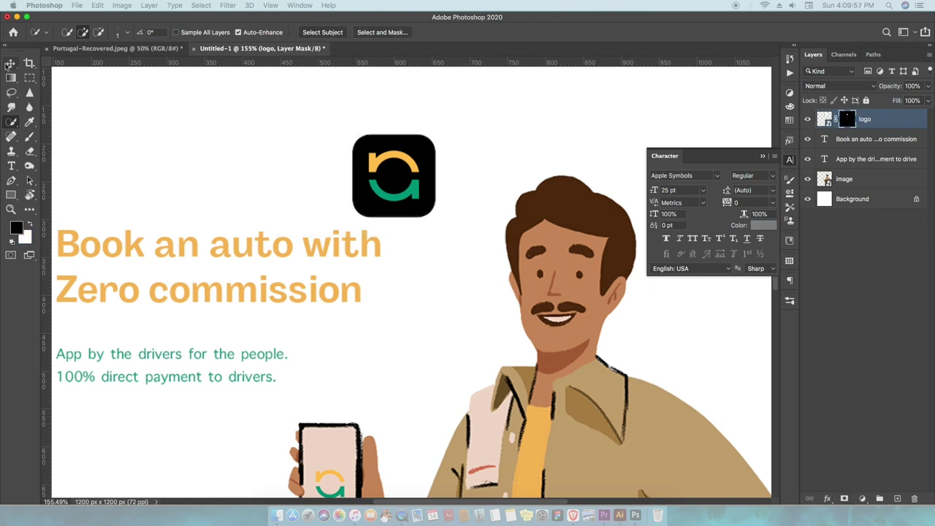
left_click(10, 63)
left_click(228, 5)
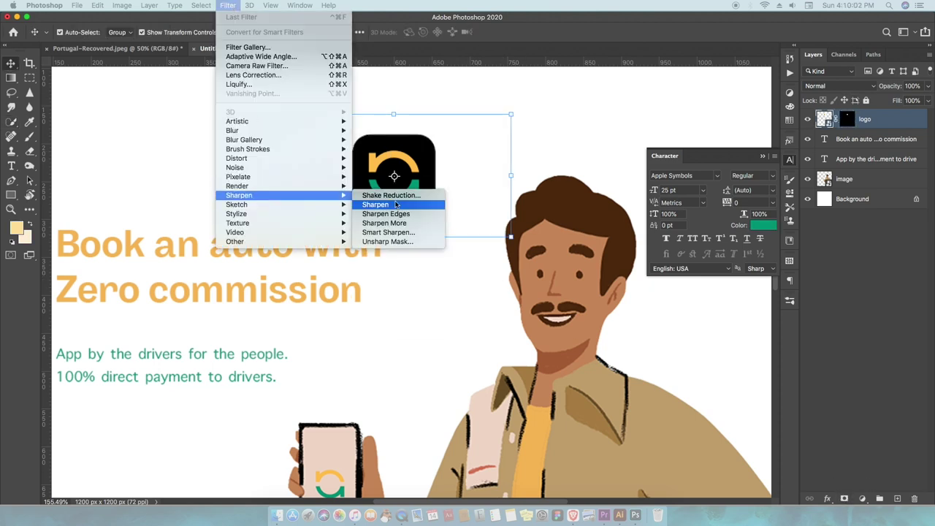
left_click(393, 204)
Step: Shrink the logo and move it into the poster's top-left corner
key("super+0")
left_click_drag(403, 195, 313, 165)
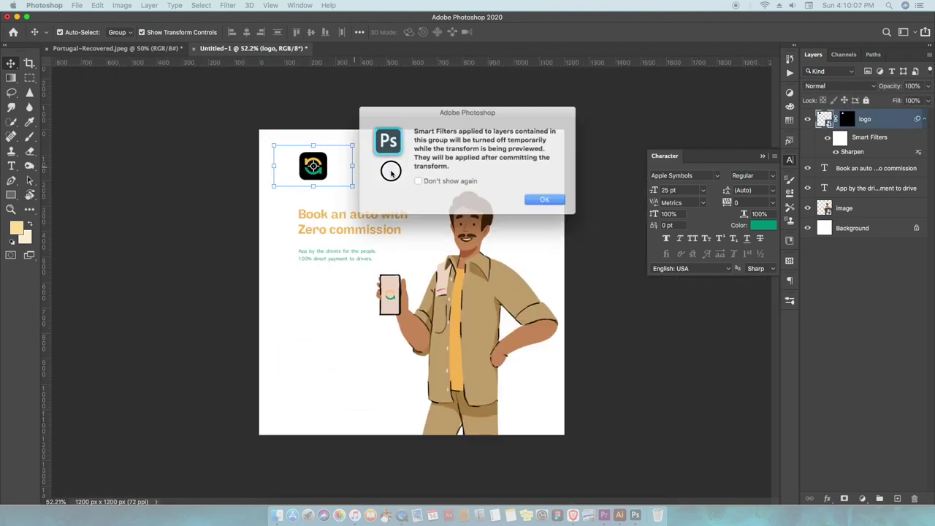
key("Return")
key("Return")
right_click(876, 118)
left_click(833, 170)
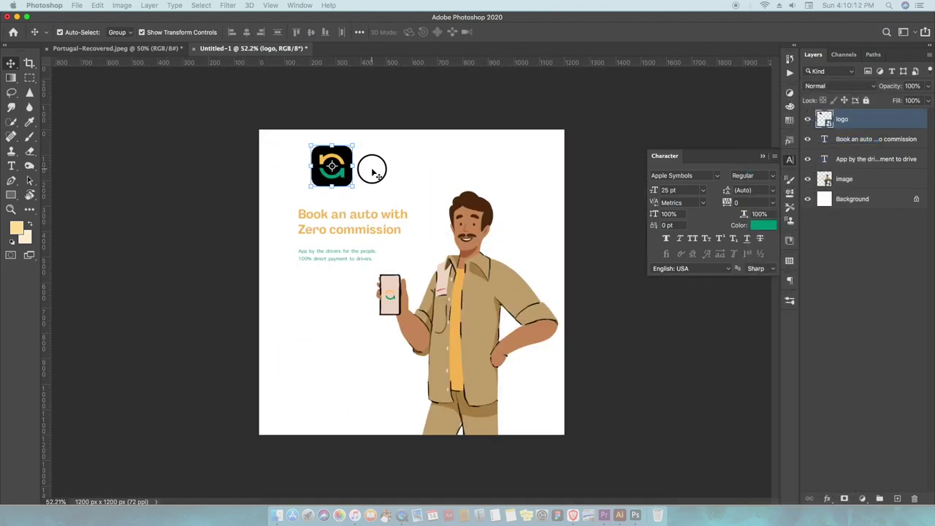
key("super+t")
key("Escape")
key("super+t")
left_click_drag(343, 166, 329, 180)
key("Return")
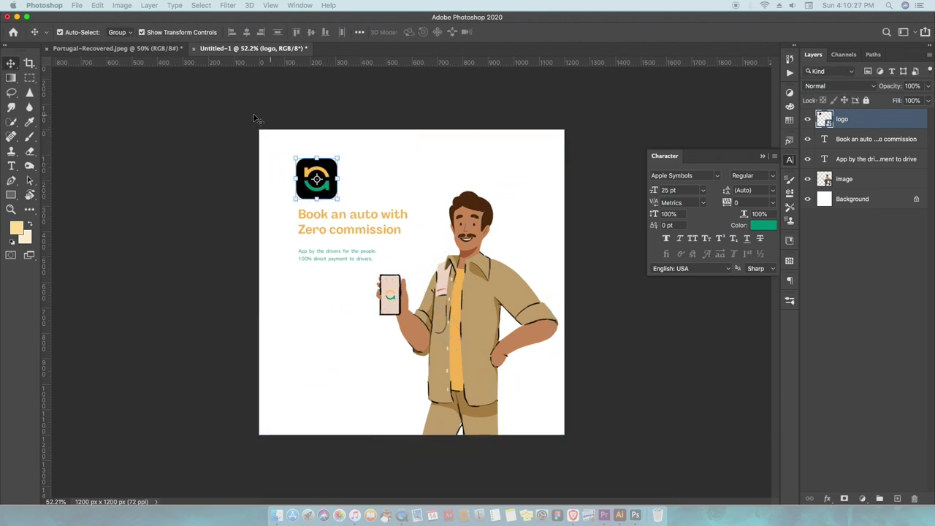
Step: Add guides at 100 px left and 112 px top, snapping the logo and headline to them
left_click_drag(45, 121, 285, 107)
mouse_move(95, 63)
left_mouse_down()
mouse_move(87, 154)
mouse_move(53, 154)
left_mouse_up()
left_click_drag(316, 178, 305, 174)
mouse_move(379, 219)
left_mouse_down()
mouse_move(366, 223)
mouse_move(350, 256)
left_mouse_up()
Step: Enlarge the two-line subtext to 30 pt
double_click(351, 256)
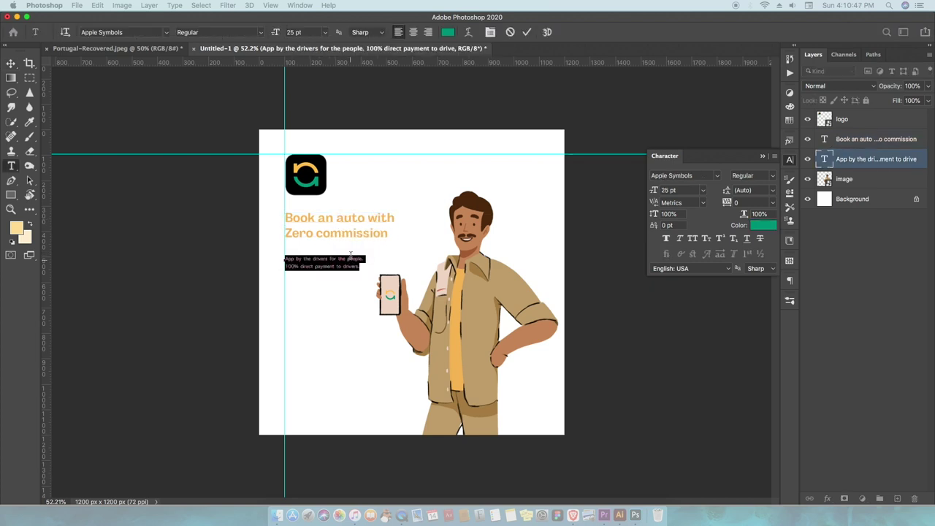
type("0")
key("Return")
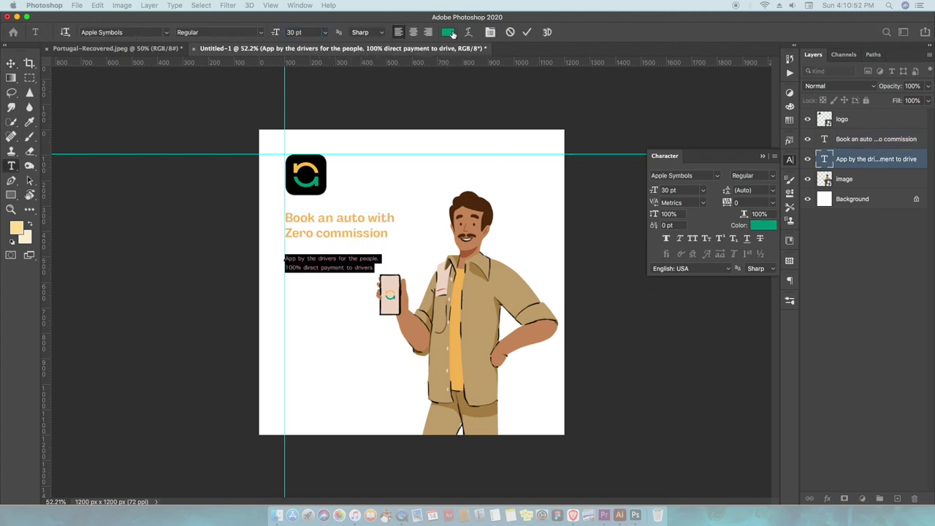
left_click(449, 32)
left_click(775, 115)
left_click(790, 159)
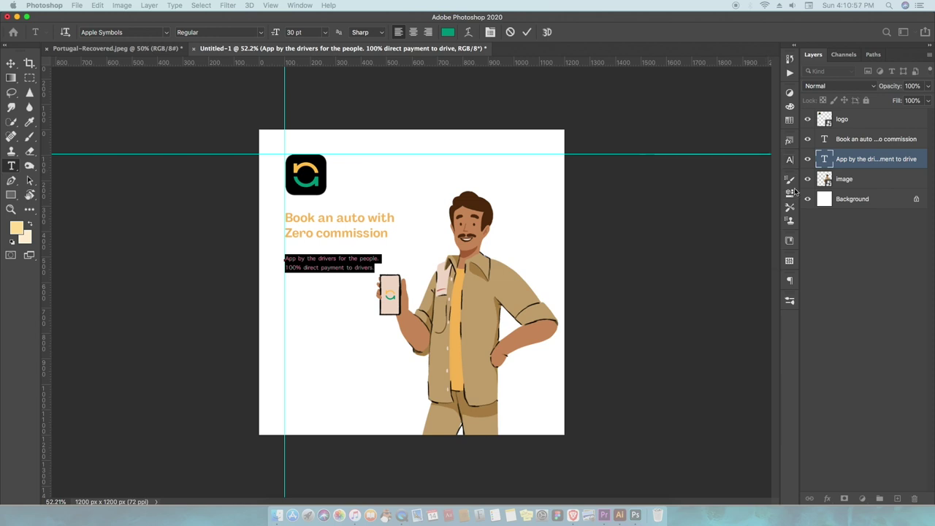
Step: Add a Solid Color fill layer above Background in the logo's green #268c6e
left_click(851, 199)
left_click(861, 498)
left_click(869, 310)
left_click(318, 181)
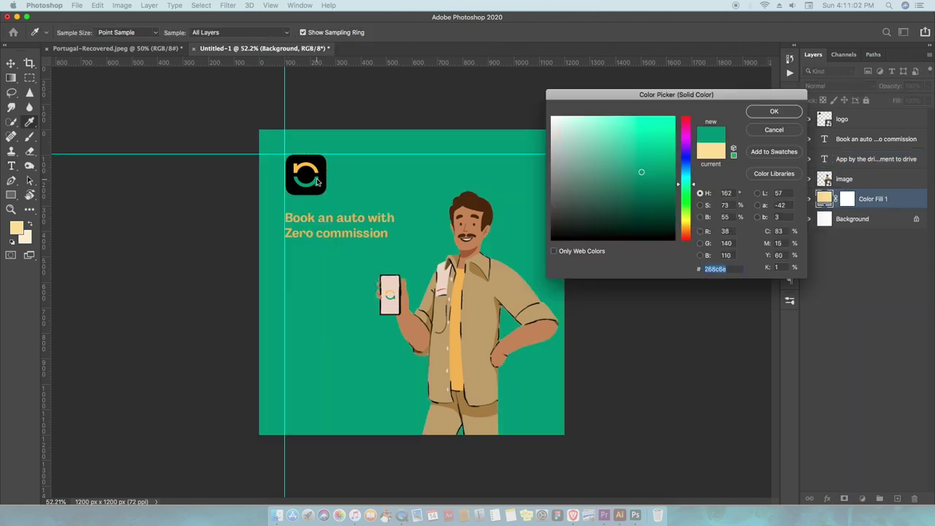
left_click(454, 276)
left_click(319, 182)
left_click(773, 111)
left_click(876, 139)
left_click(895, 160)
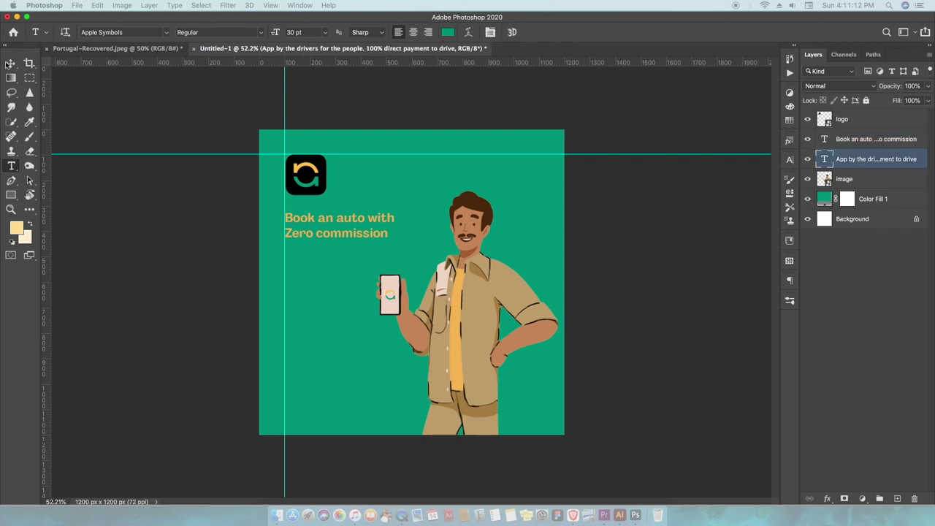
Step: Keep the subtext white, then enlarge the driver illustration and move it down-left
left_click(447, 33)
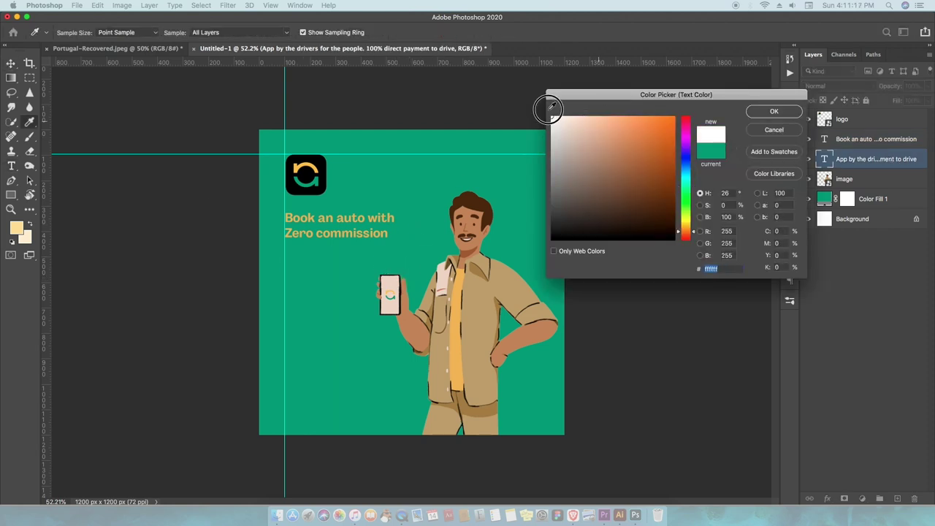
key("Return")
left_click(11, 65)
left_click(467, 292)
mouse_move(468, 192)
left_mouse_down()
mouse_move(467, 152)
mouse_move(485, 259)
left_mouse_up()
left_click(570, 32)
Step: Move the subtext lower on the poster and enlarge the headline
left_click(306, 175)
left_click_drag(328, 263, 329, 273)
left_click(365, 225)
left_click_drag(395, 227, 435, 230)
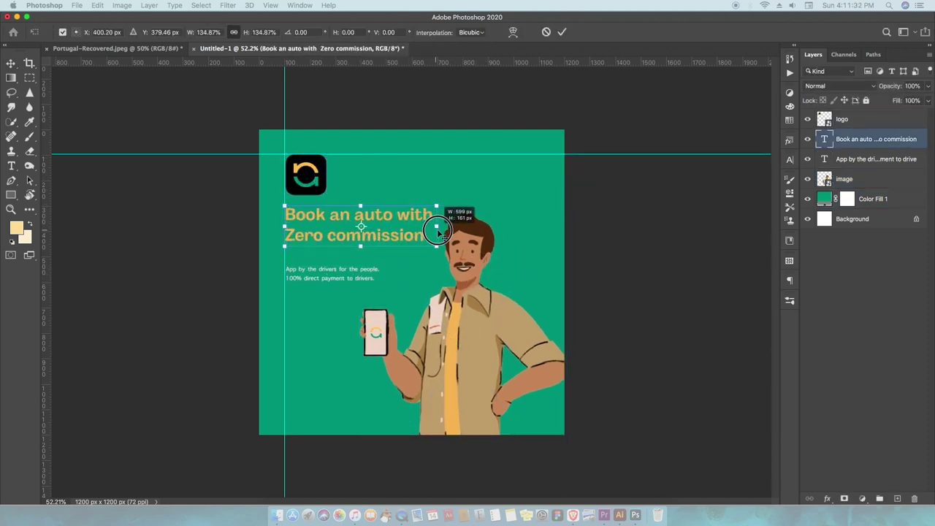
left_click(559, 31)
Step: Recolour the word Zero in the headline black
double_click(333, 243)
left_click_drag(326, 243, 283, 241)
left_click(447, 32)
key("Return")
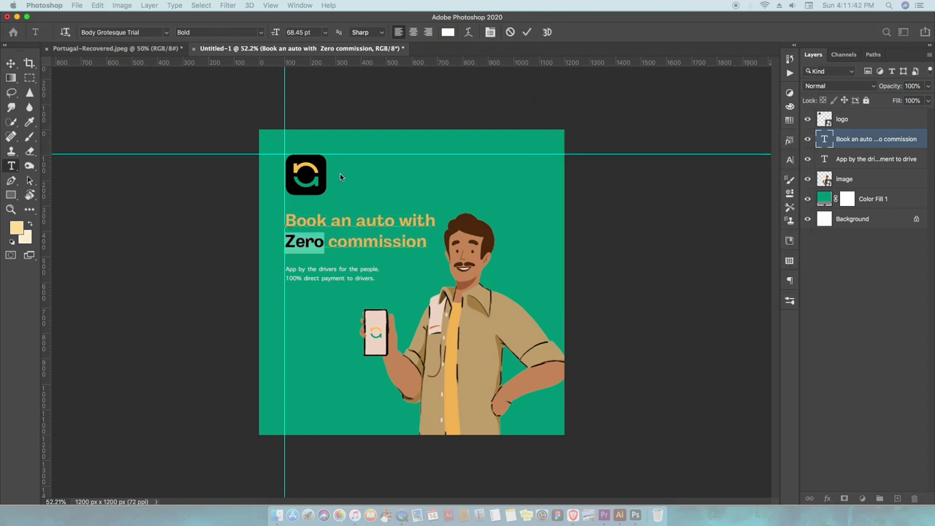
left_click(448, 32)
left_click(562, 235)
left_click(772, 111)
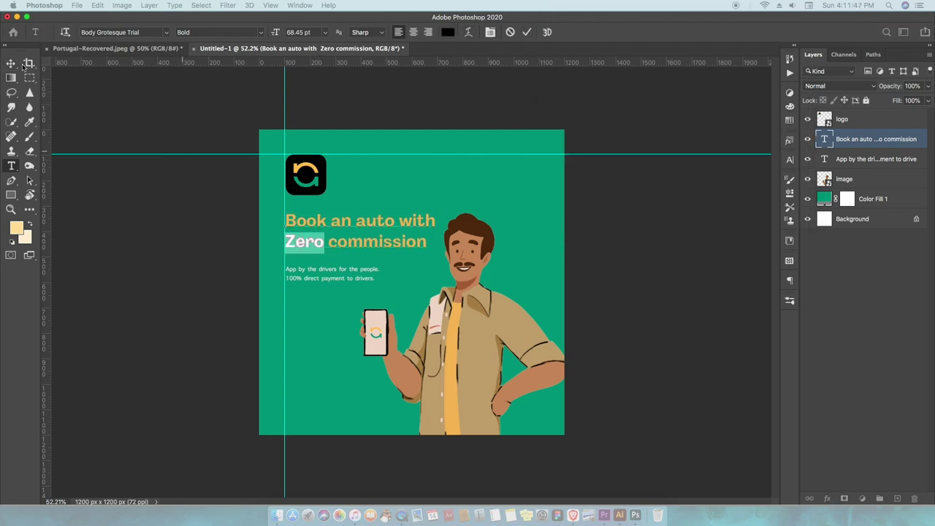
left_click(11, 64)
Step: Set the subtext to 32 pt and colour it black
left_click(357, 274)
double_click(355, 271)
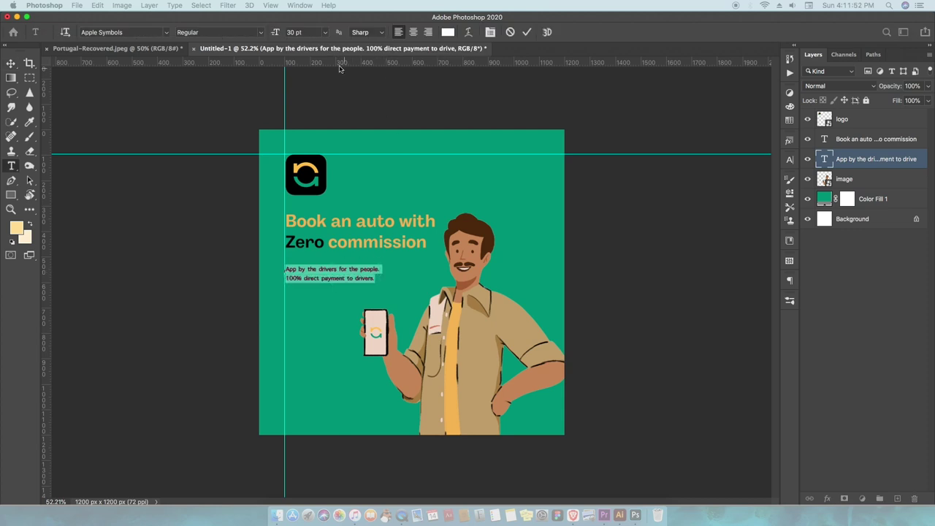
key("Return")
left_click(448, 32)
left_click(557, 259)
left_click(763, 113)
left_click(10, 64)
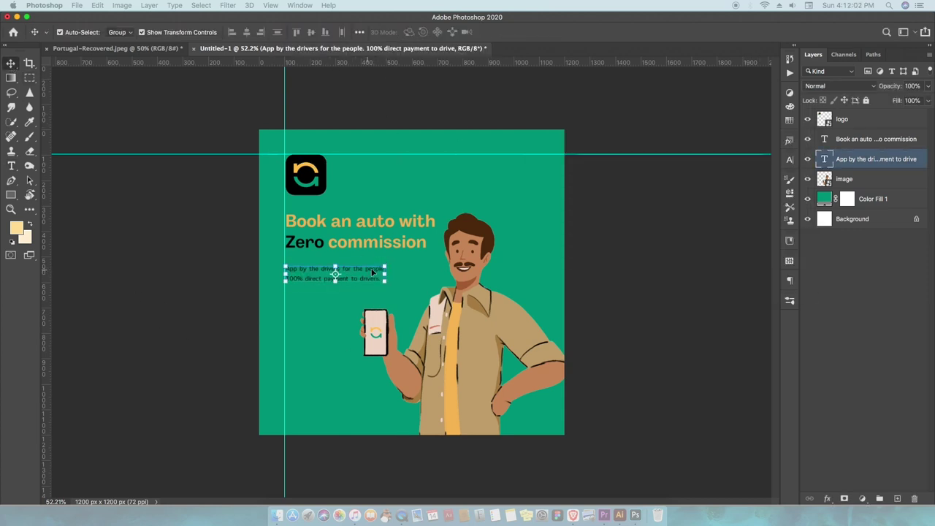
Step: Cancel a subtext resize, review character settings, zoom in, and pick the Rectangle tool
left_click_drag(382, 266, 425, 257)
key("Escape")
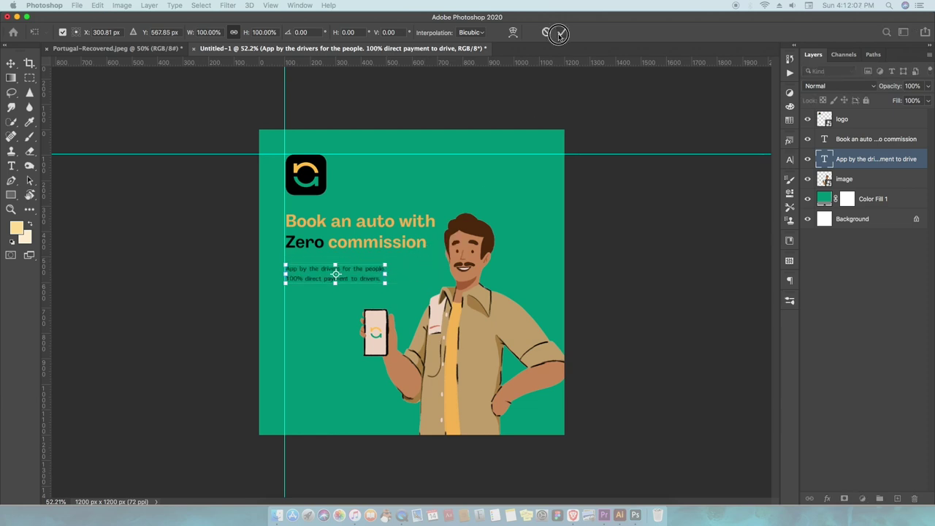
left_click(789, 160)
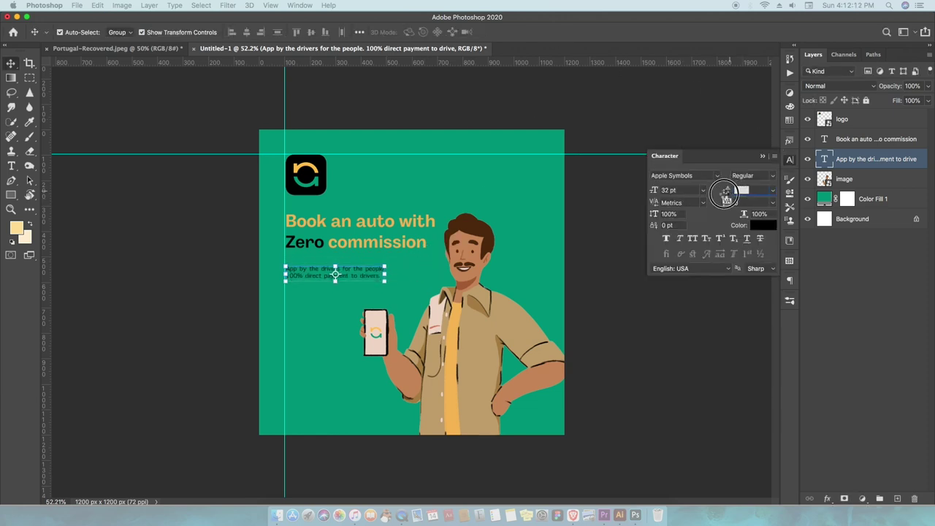
left_click(657, 368)
key("super+0")
left_click(11, 195)
left_click(66, 189)
Step: Draw a bar below the subtext and remove its outline
left_click_drag(262, 306, 383, 328)
left_click(650, 243)
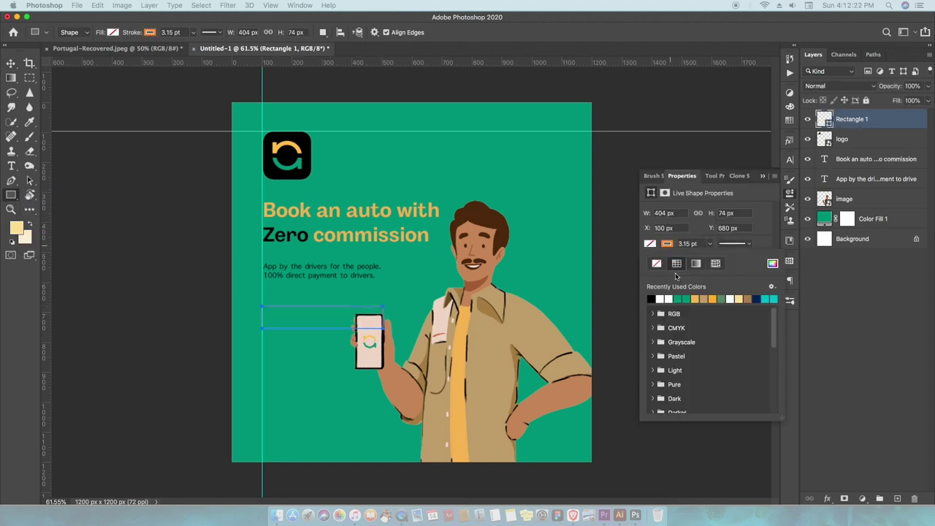
left_click(650, 243)
left_click(662, 299)
Step: Fill the bar orange #fda61c and start a new text line below it
left_click(714, 297)
left_click(715, 297)
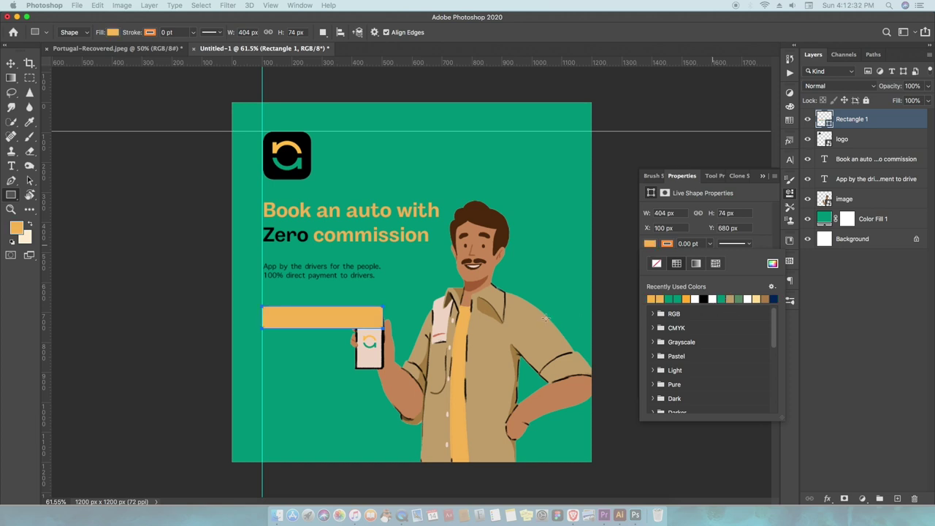
left_click(678, 299)
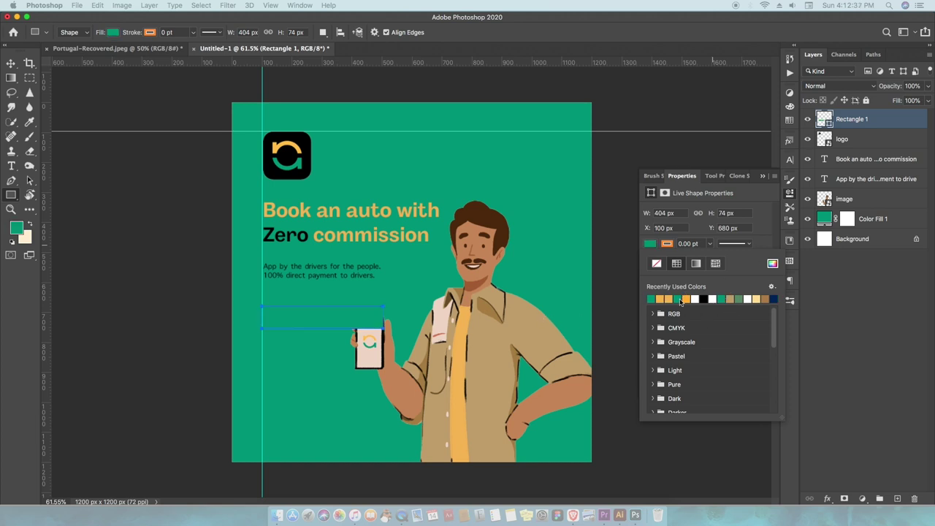
left_click(691, 298)
left_click(773, 263)
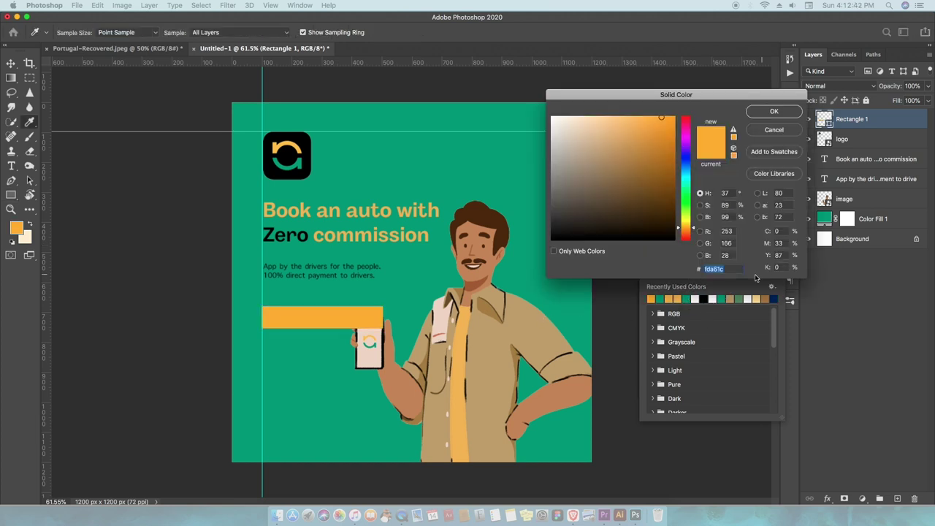
left_click(766, 112)
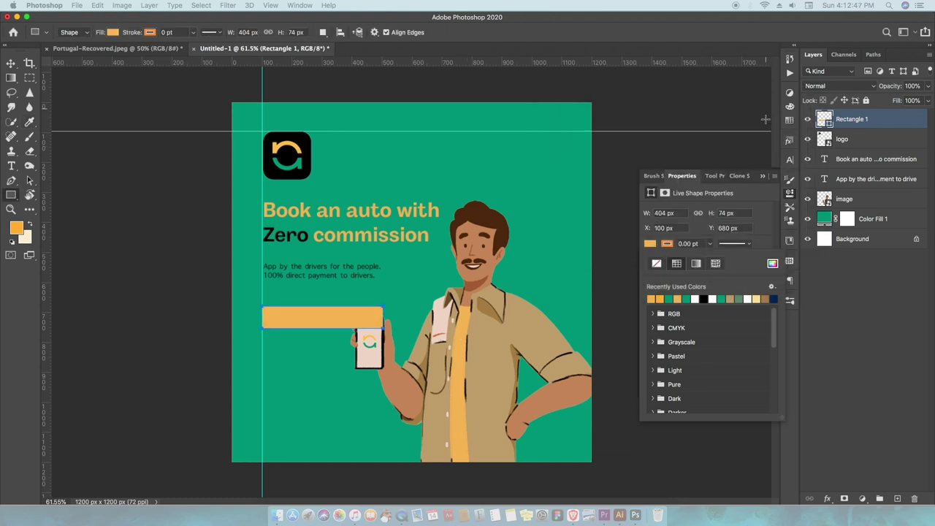
key("t")
left_click(317, 394)
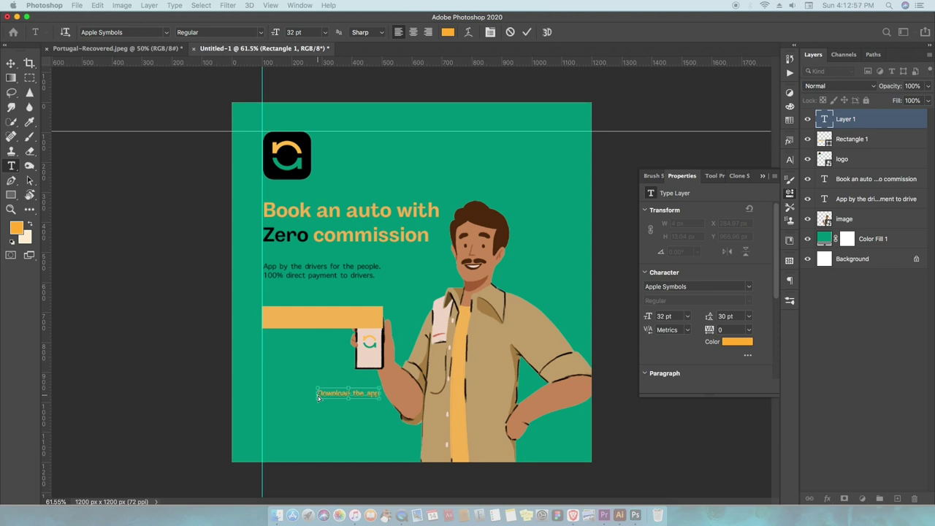
Step: Colour the DOWNLOAD THE APP button text white
key("super+a")
left_click(762, 176)
left_click(788, 160)
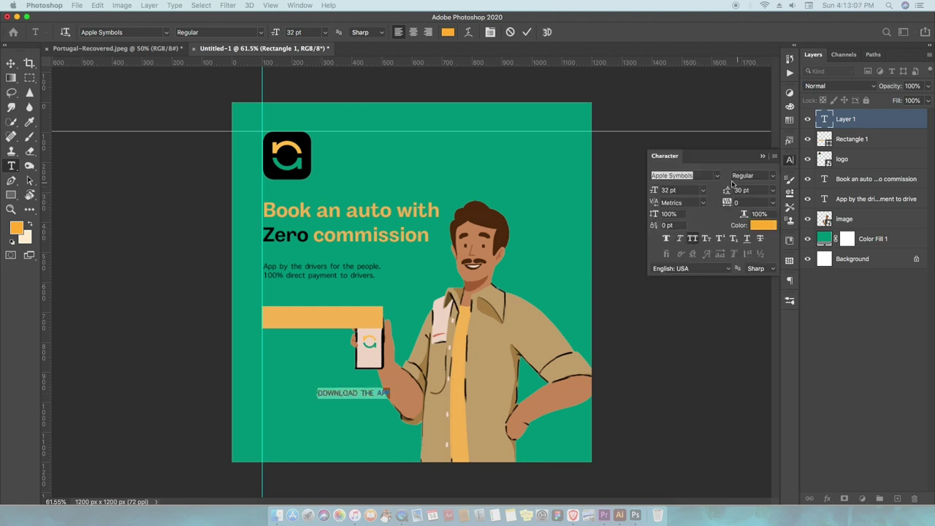
left_click(763, 225)
left_click(552, 117)
left_click(775, 112)
Step: Move the button text onto the orange bar and set it in Daikon Bold
key("v")
left_click_drag(350, 392, 337, 321)
left_click(772, 177)
left_click(742, 179)
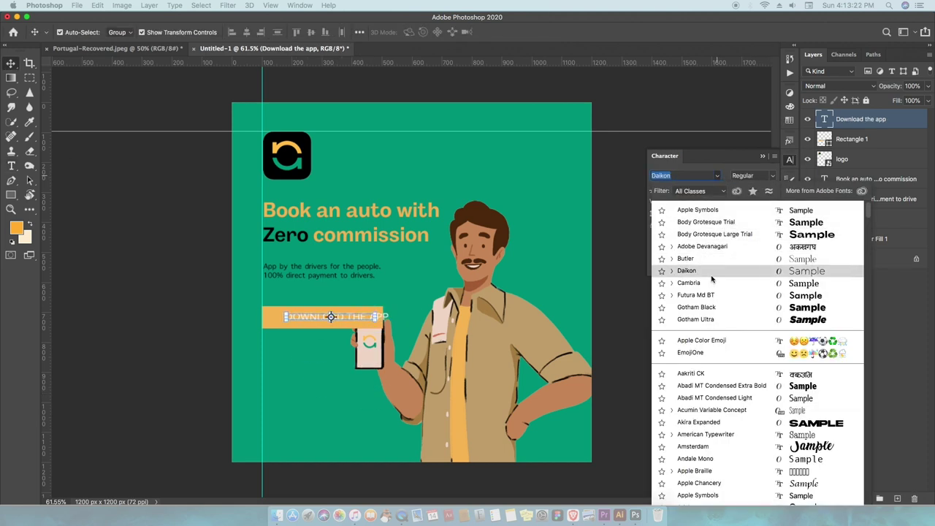
left_click(686, 270)
left_click(752, 176)
left_click(754, 290)
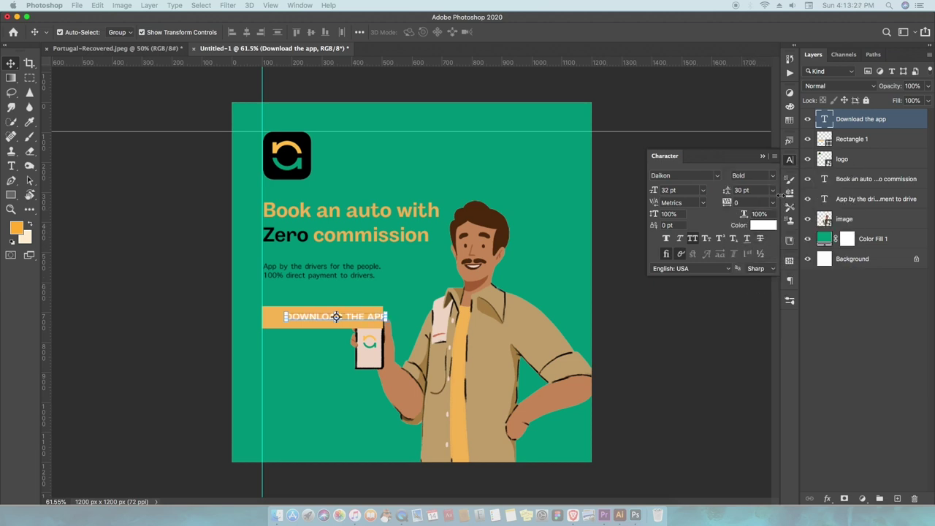
scroll(342, 332, "up", 5)
left_click_drag(387, 292, 365, 297)
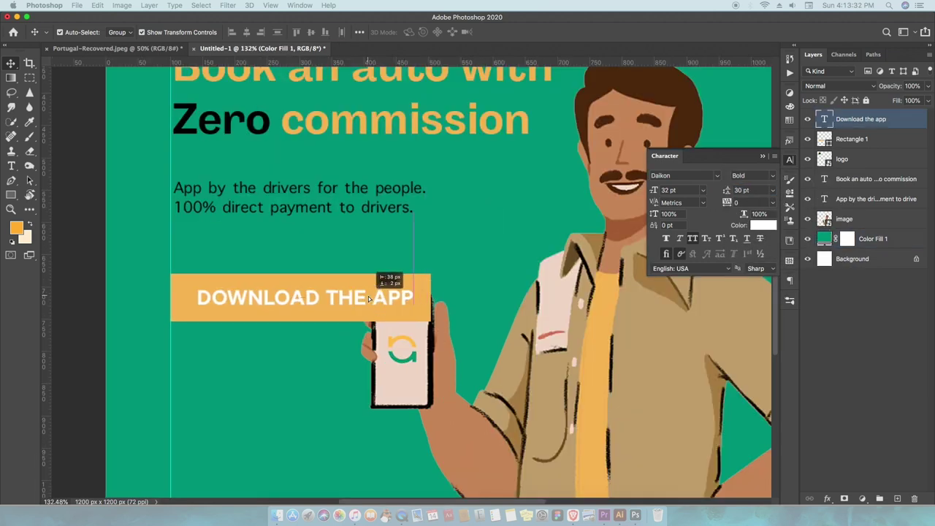
Step: Centre the text horizontally on the bar and give the bar a 9 px corner radius
left_click(867, 140, "shift")
left_click(246, 32)
left_click(852, 139)
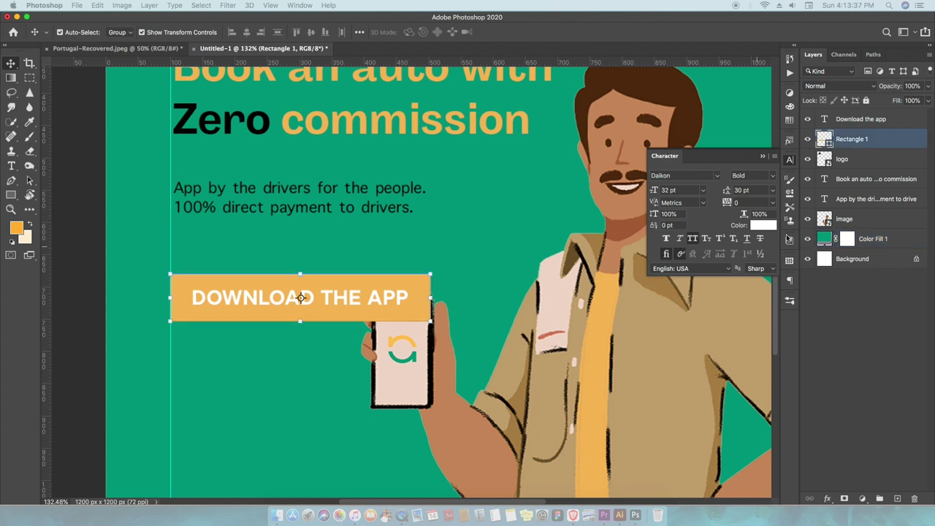
left_click(789, 194)
left_click(659, 284)
type("9")
key("Return")
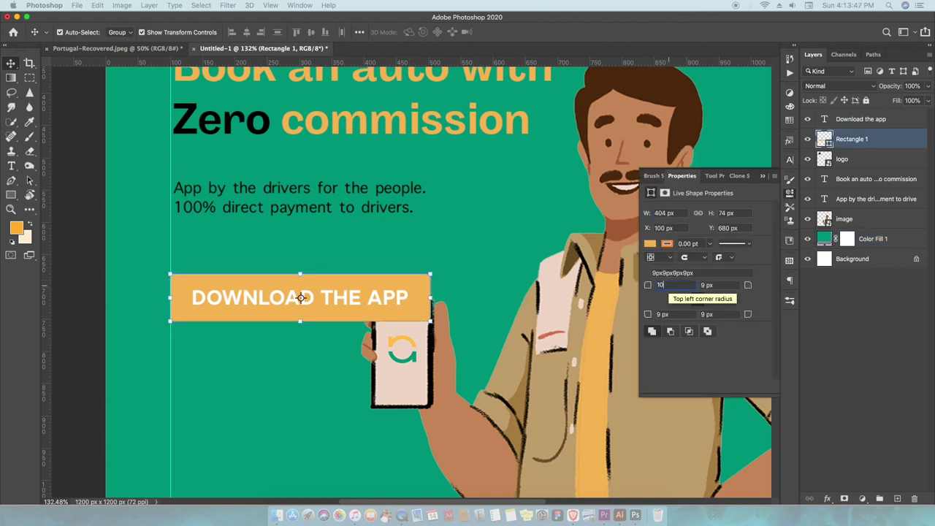
left_click(482, 276)
scroll(360, 337, "down", 2)
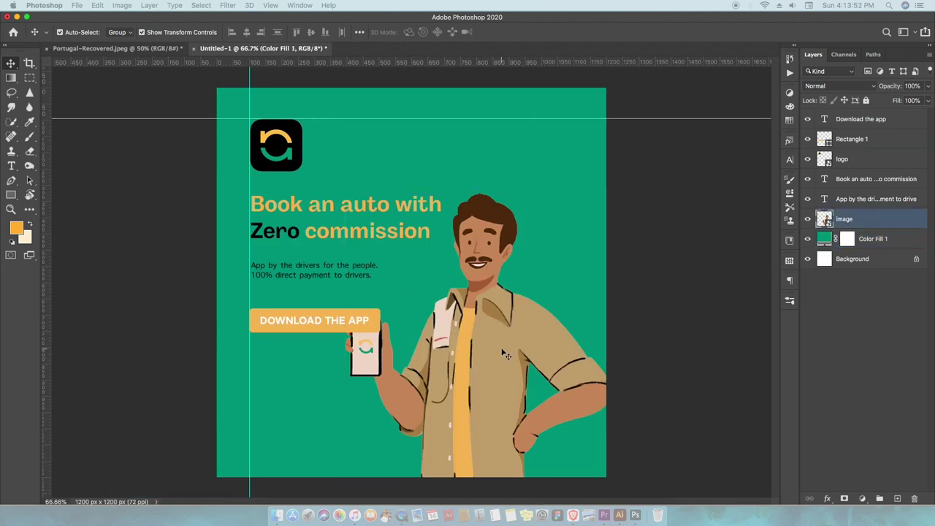
Step: Shrink the driver illustration slightly and reposition it
left_click_drag(359, 337, 377, 338)
key("ctrl+t")
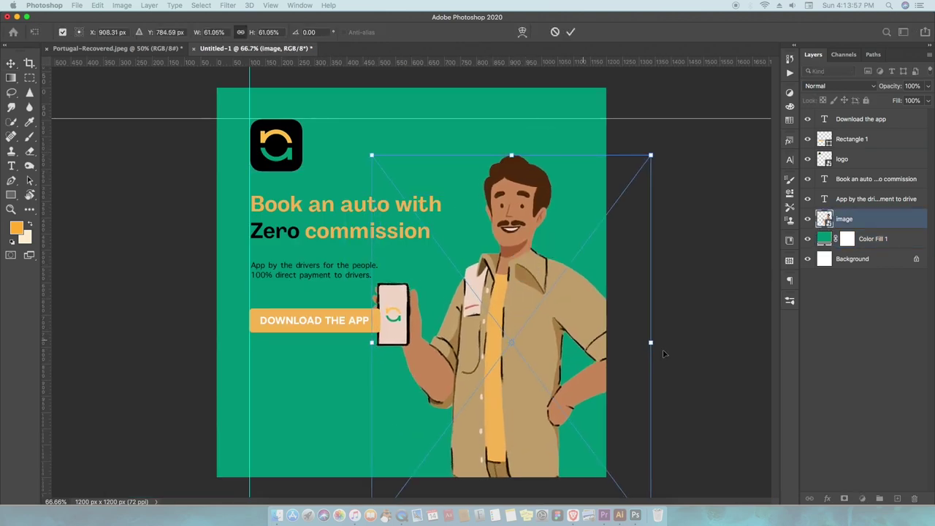
left_click_drag(657, 350, 619, 344)
left_click_drag(530, 350, 539, 353)
key("Return")
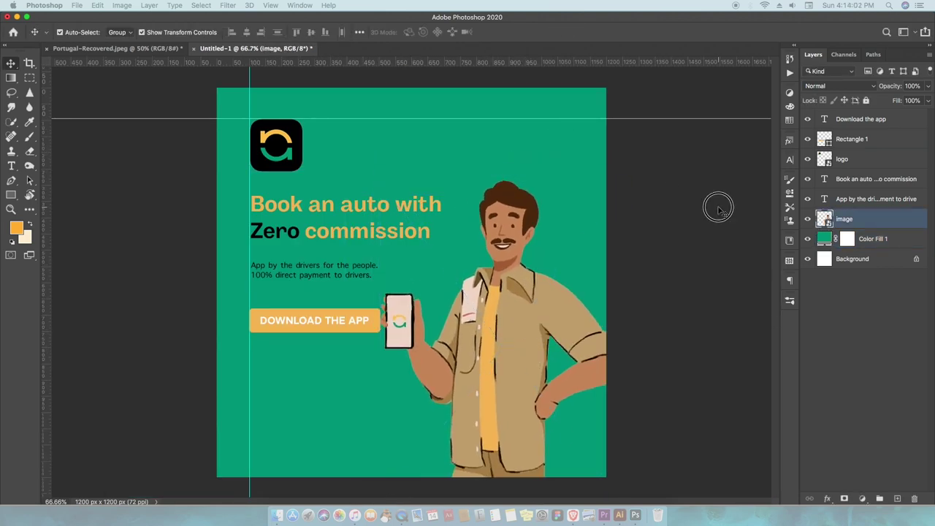
Step: Start a text line above the headline and begin typing NAMMA YATRI
key("t")
left_click(390, 163)
type("NAMMA YATRI")
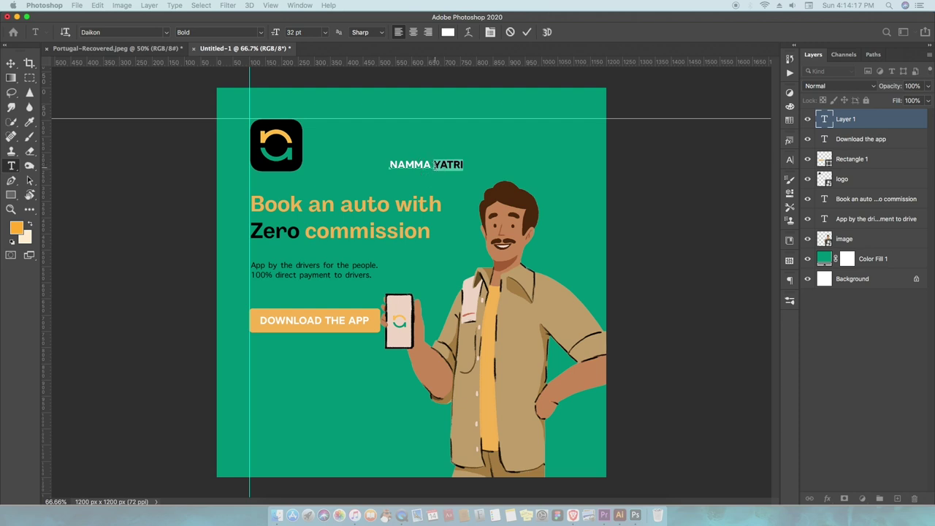
Step: Split NAMMA YATRI onto two lines and enlarge it beside the logo
triple_click(433, 163)
key("Left")
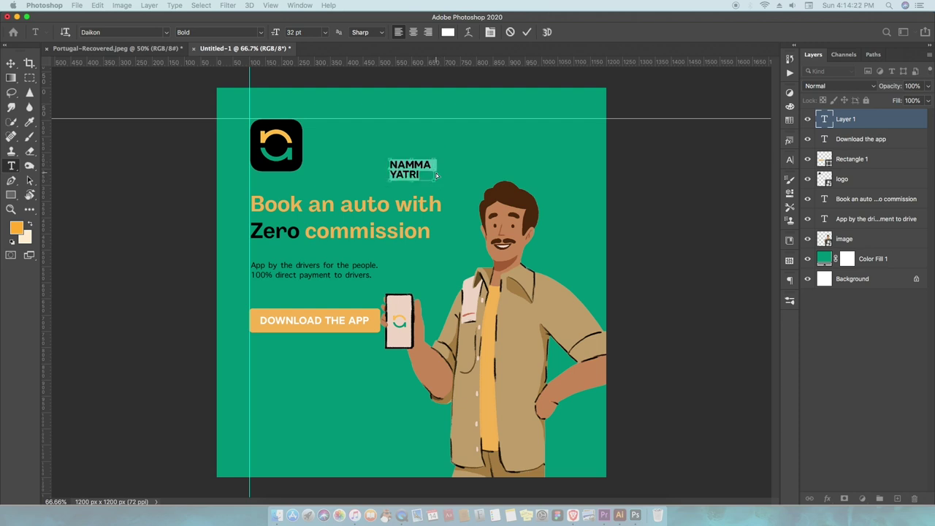
key("ctrl+Return")
key("v")
key("ctrl+plus")
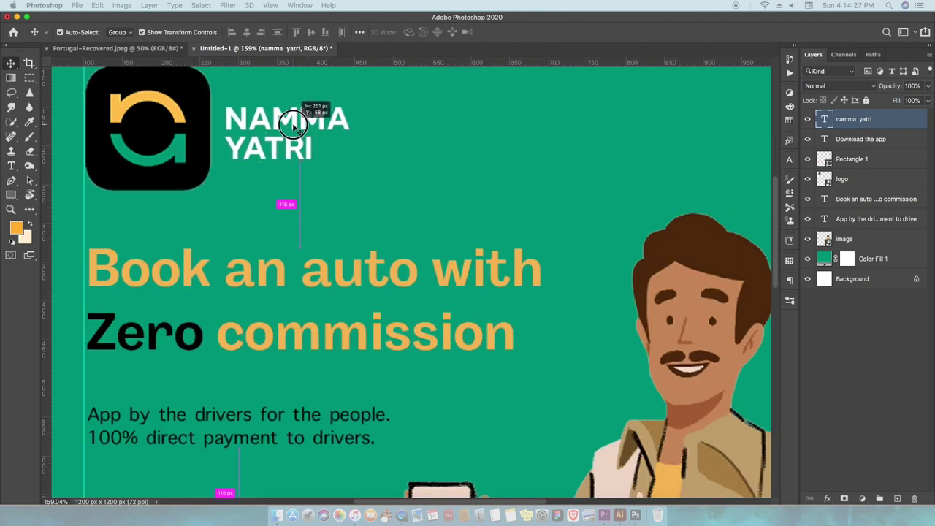
scroll(292, 126, "up", 2)
scroll(292, 126, "left", 3)
left_click_drag(477, 178, 546, 145)
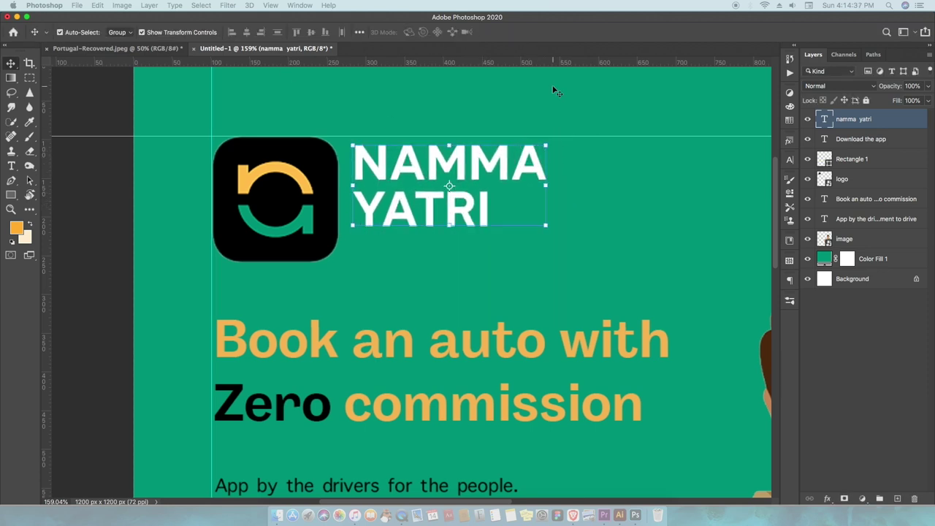
key("Return")
Step: Set the NAMMA YATRI wordmark in Daikon Bold from the Character font list
left_click(789, 159)
left_click(716, 175)
scroll(793, 422, "down", 5)
scroll(793, 420, "down", 5)
scroll(793, 409, "down", 5)
scroll(793, 398, "down", 5)
scroll(792, 388, "down", 5)
scroll(792, 384, "down", 2)
scroll(796, 336, "down", 5)
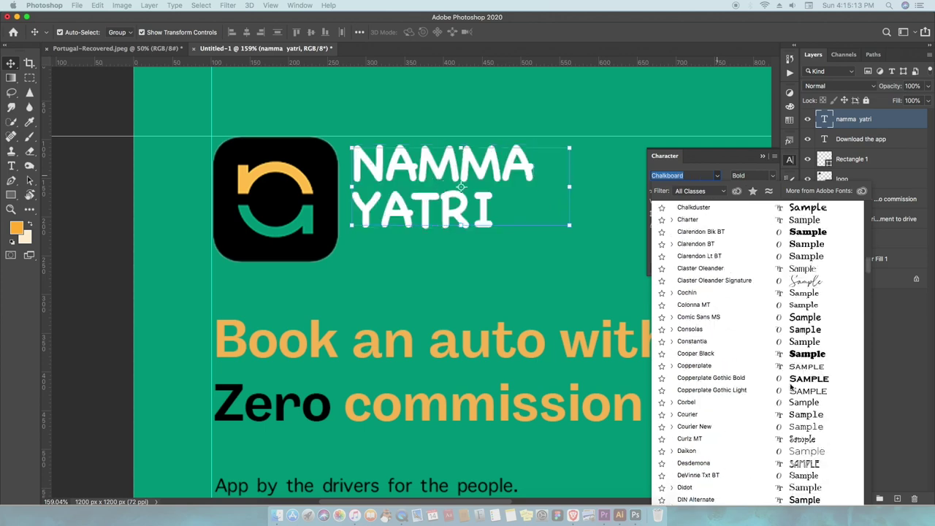
scroll(804, 292, "down", 5)
scroll(808, 253, "down", 3)
scroll(809, 253, "down", 5)
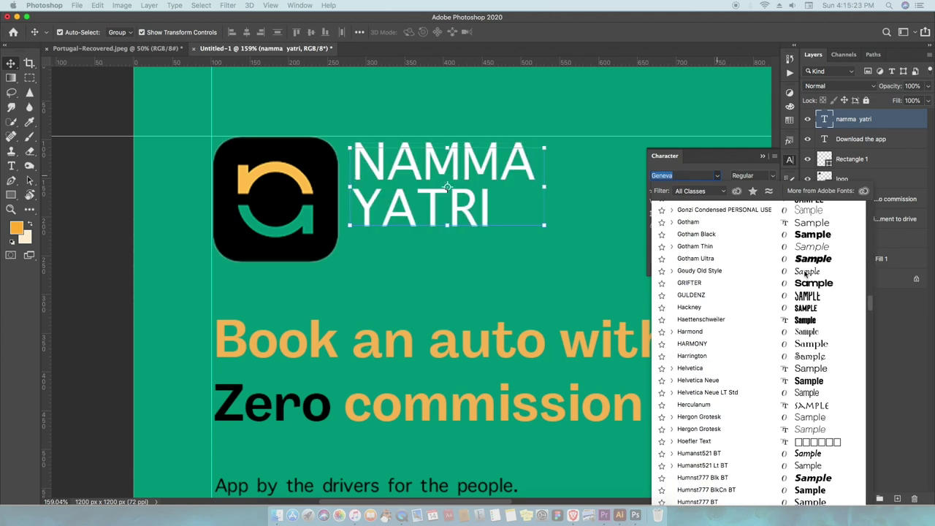
scroll(808, 253, "down", 3)
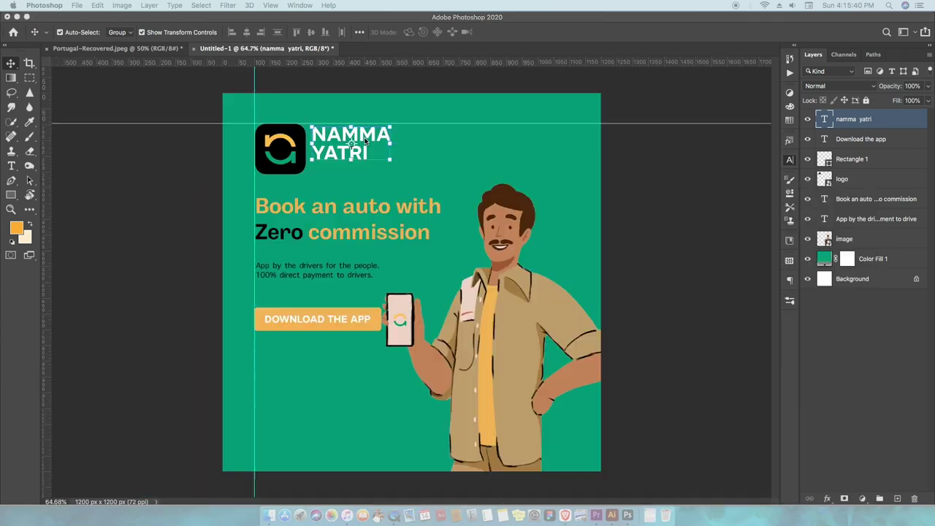
key("super+t")
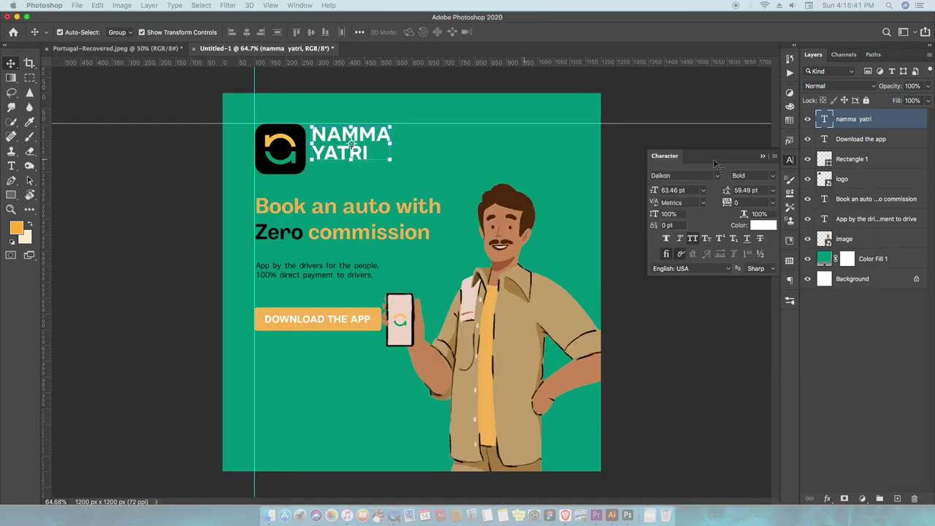
left_click(875, 161)
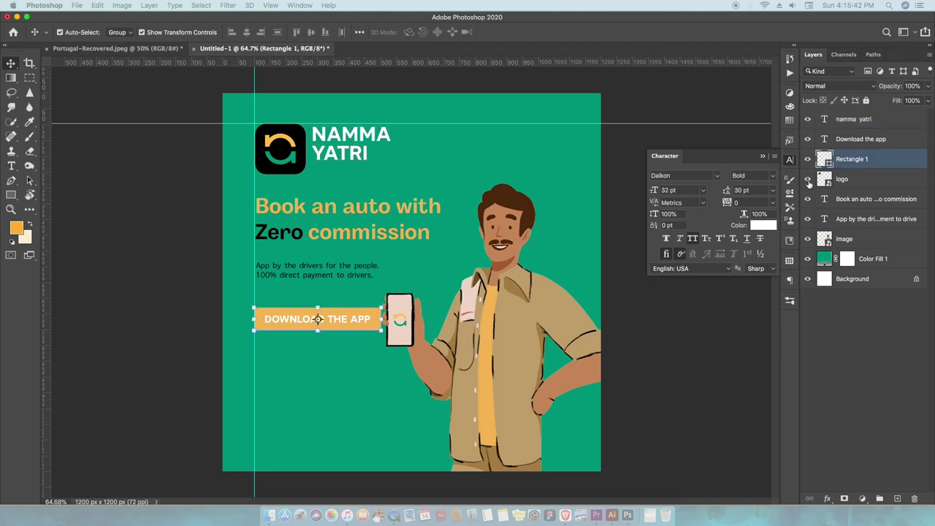
Step: Vertically centre the NAMMA YATRI wordmark with the logo
left_click(762, 158)
left_click(876, 181)
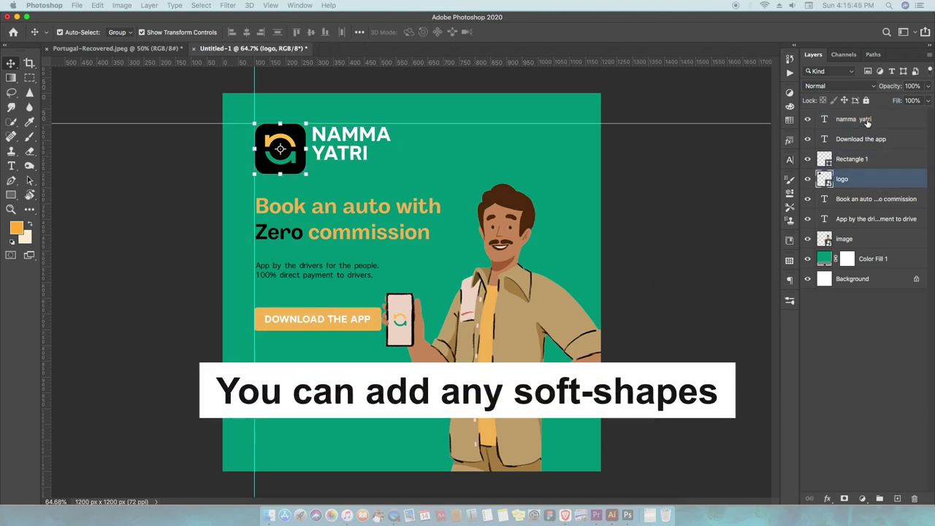
left_click(867, 121, "super")
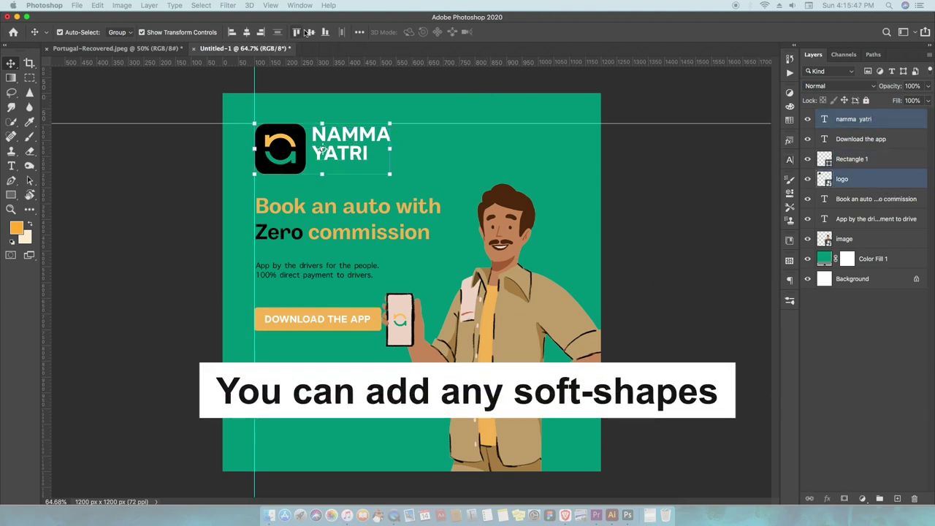
left_click(310, 32)
left_click(653, 241)
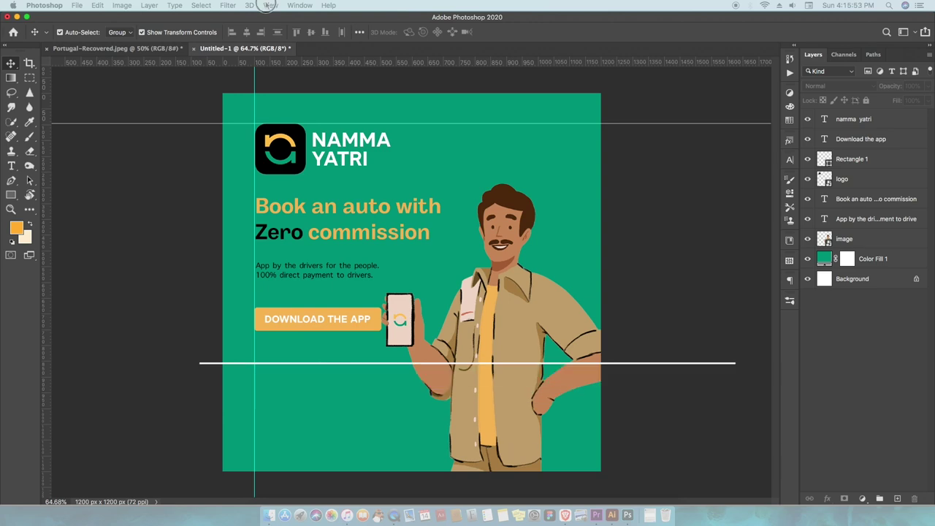
Step: Clear all canvas guides and nudge the driver illustration right and down
left_click(270, 5)
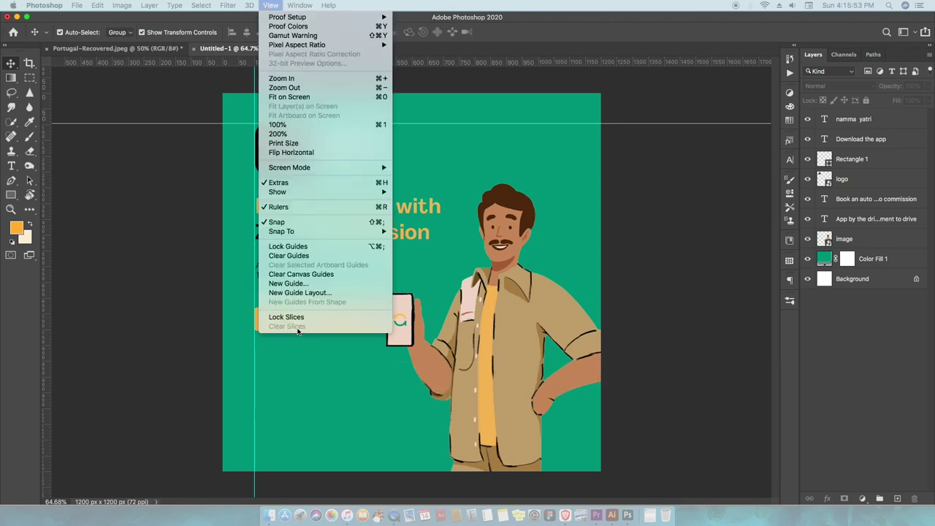
left_click(295, 274)
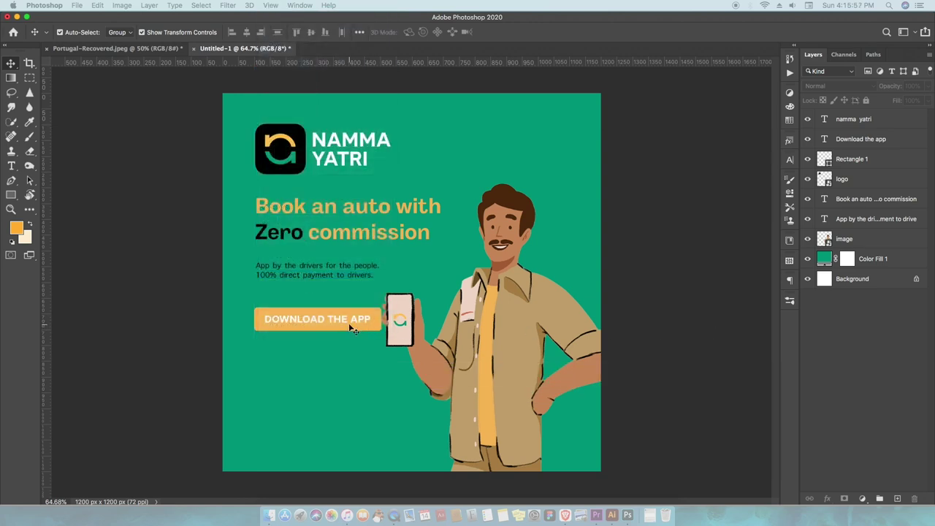
scroll(401, 378, "up", 1)
left_click_drag(511, 376, 515, 377)
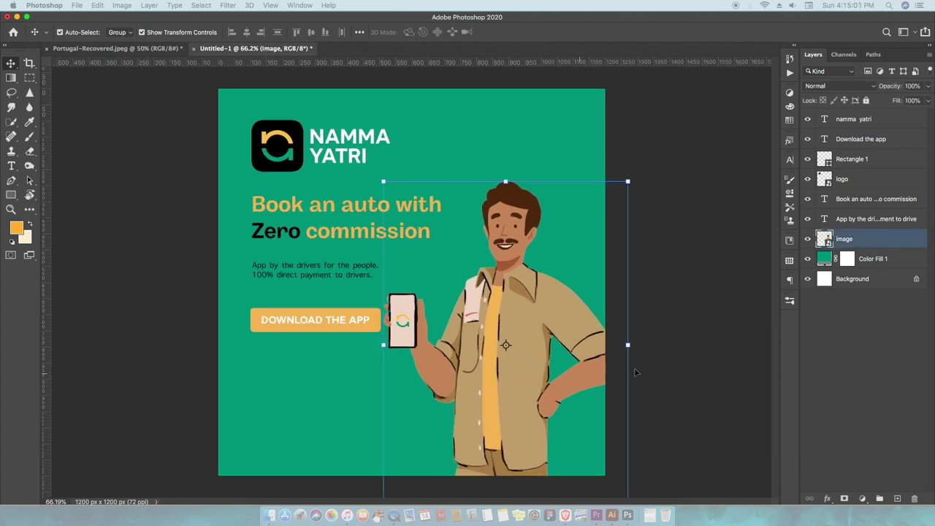
left_click(733, 339)
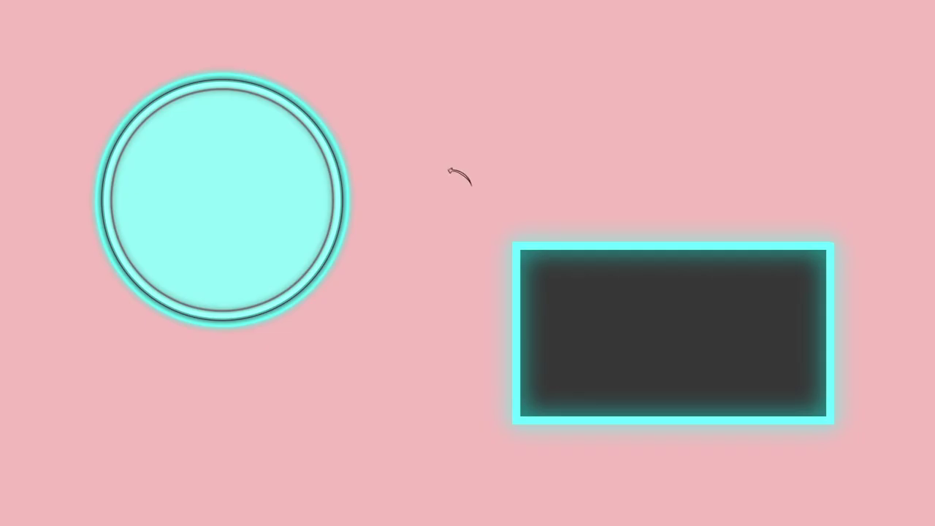